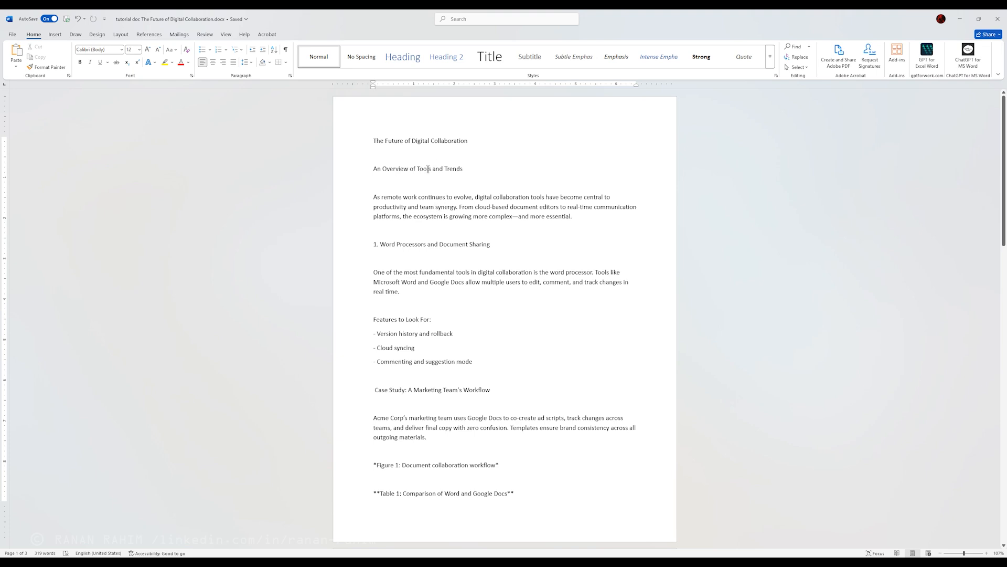
Step: Try direct formatting on the line "The Future of Digital Collaboration" with a 36 pt font size, and clear that formatting
left_click(412, 140)
left_click_drag(484, 140, 372, 140)
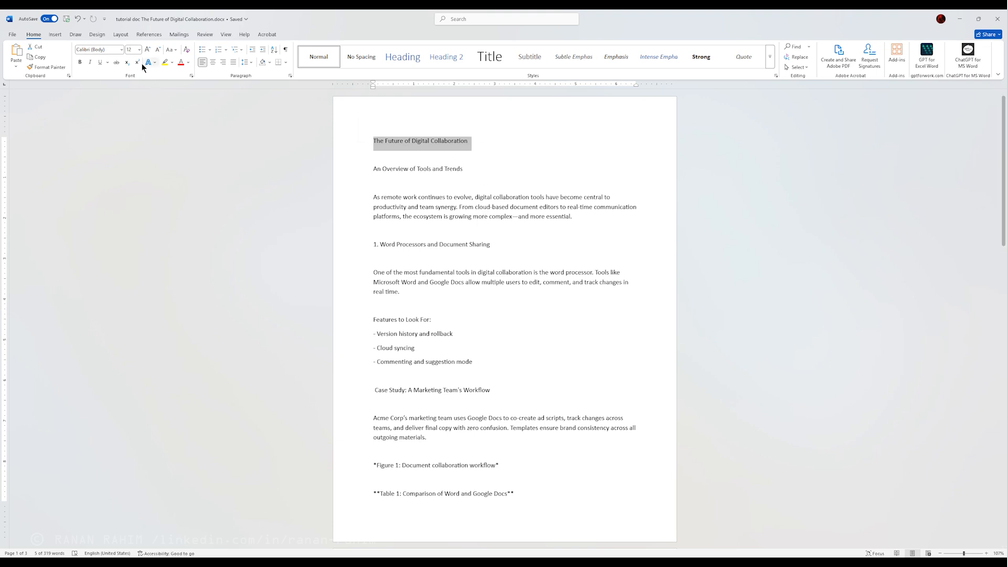
left_click(140, 50)
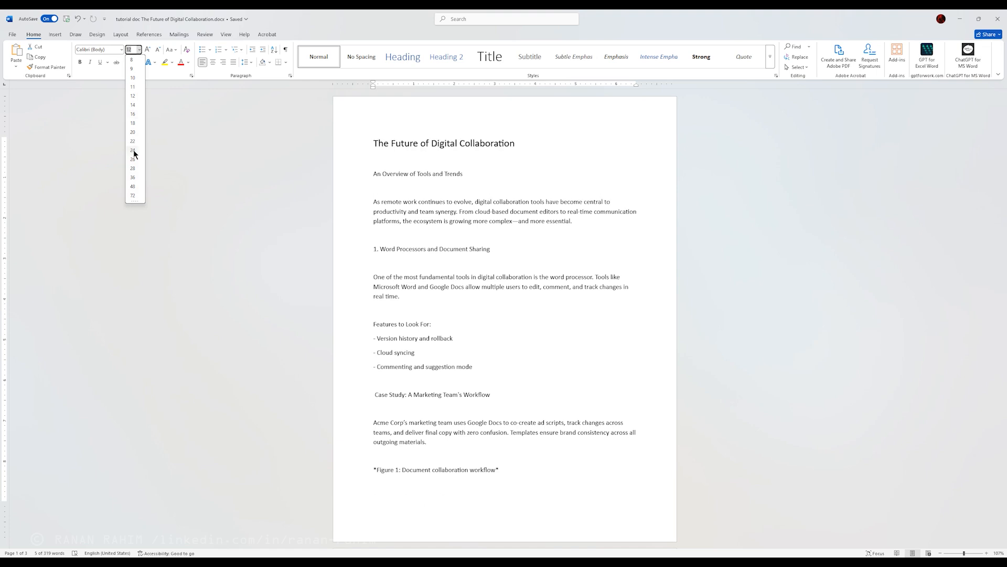
left_click(132, 177)
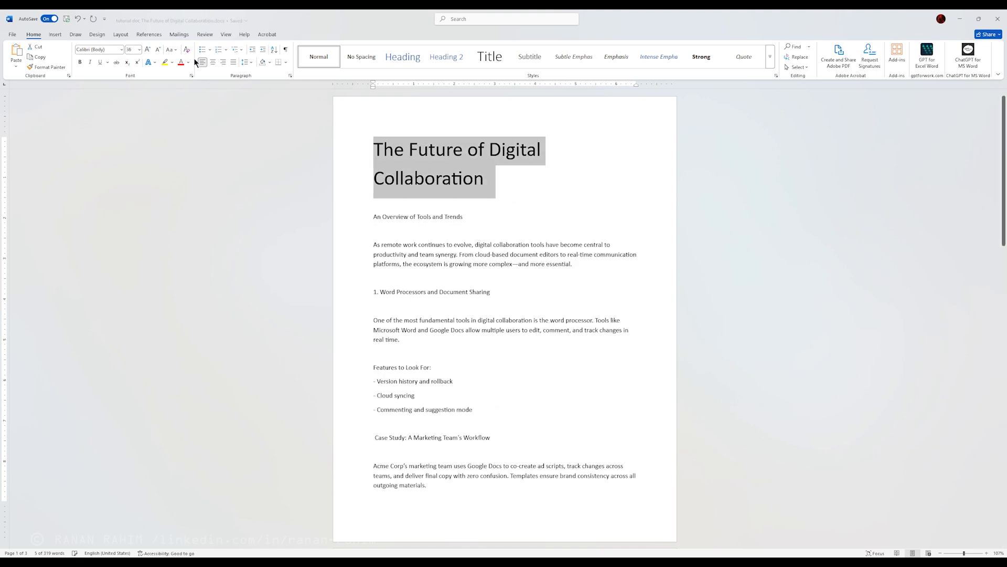
left_click(122, 49)
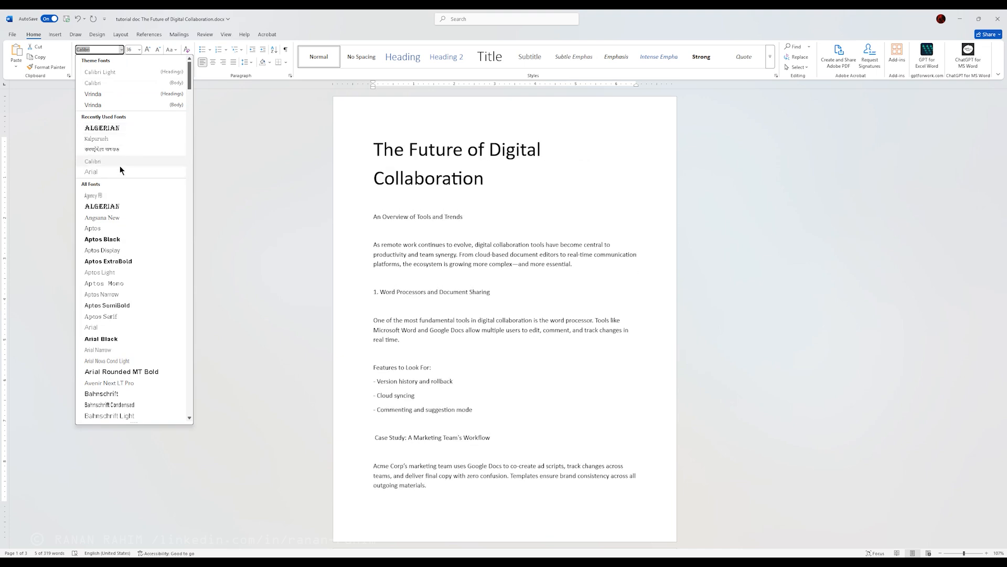
left_click(357, 16)
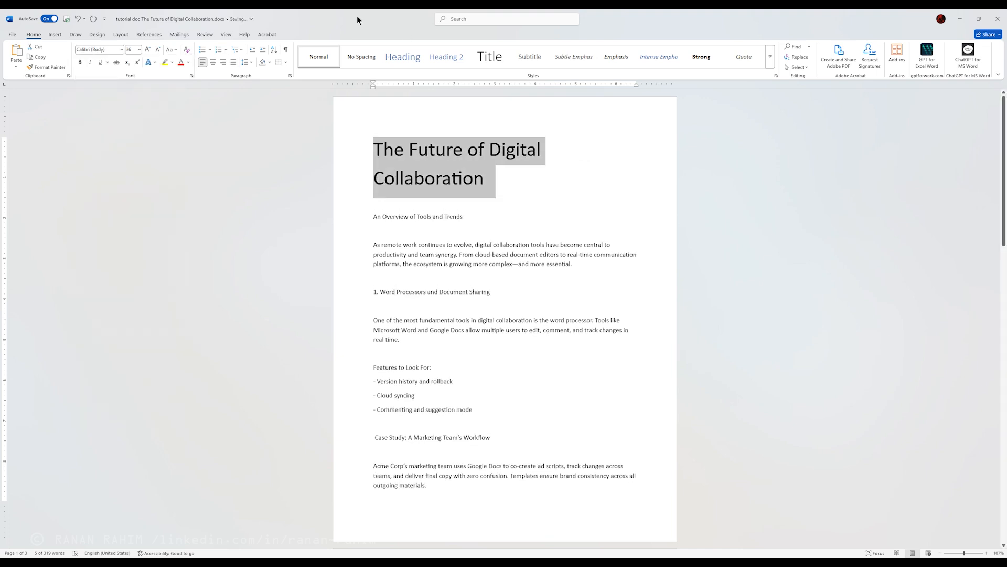
left_click(191, 54)
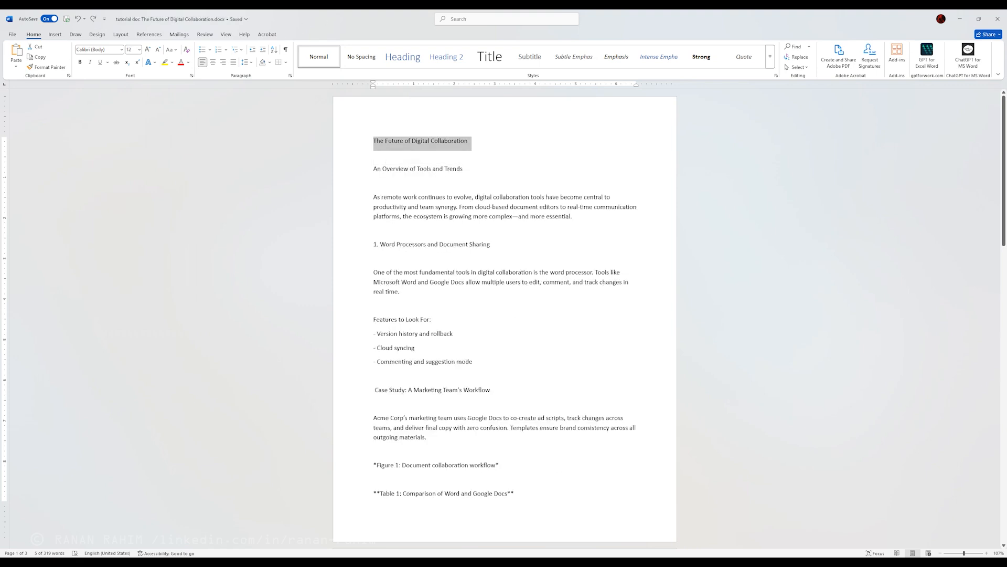
Step: Apply the Title style to the line "The Future of Digital Collaboration"
left_click(489, 59)
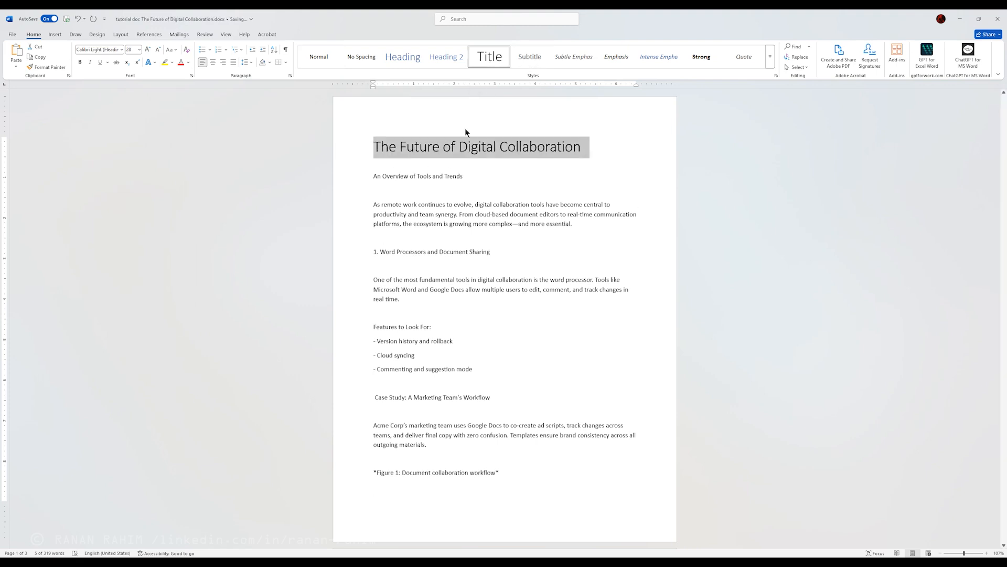
left_click(463, 277)
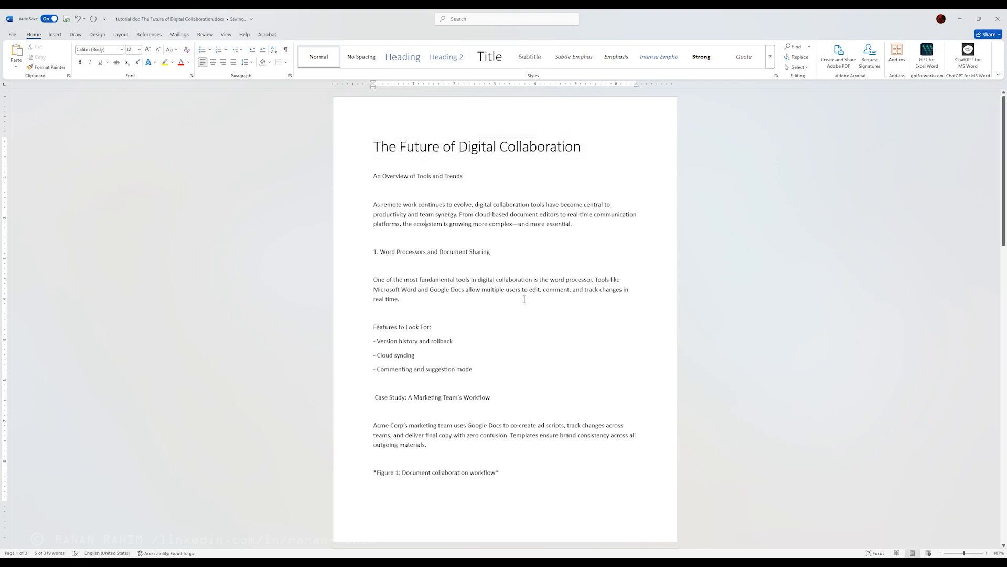
left_click(400, 151)
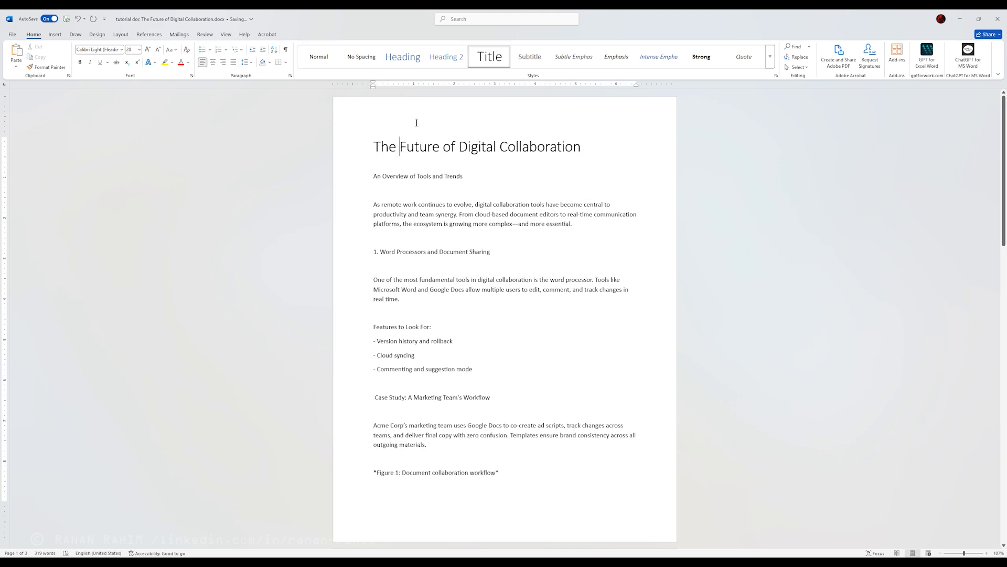
left_click(405, 208)
left_click(502, 148)
Step: Apply the Heading 1 style to the line "An Overview of Tools and Trends"
left_click(440, 176)
left_click_drag(471, 176, 294, 175)
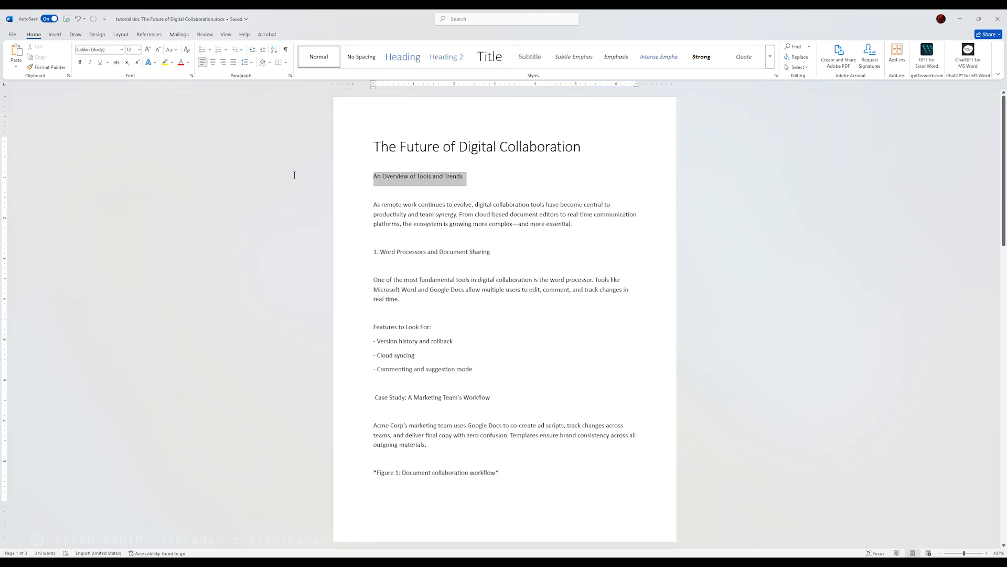
left_click(405, 58)
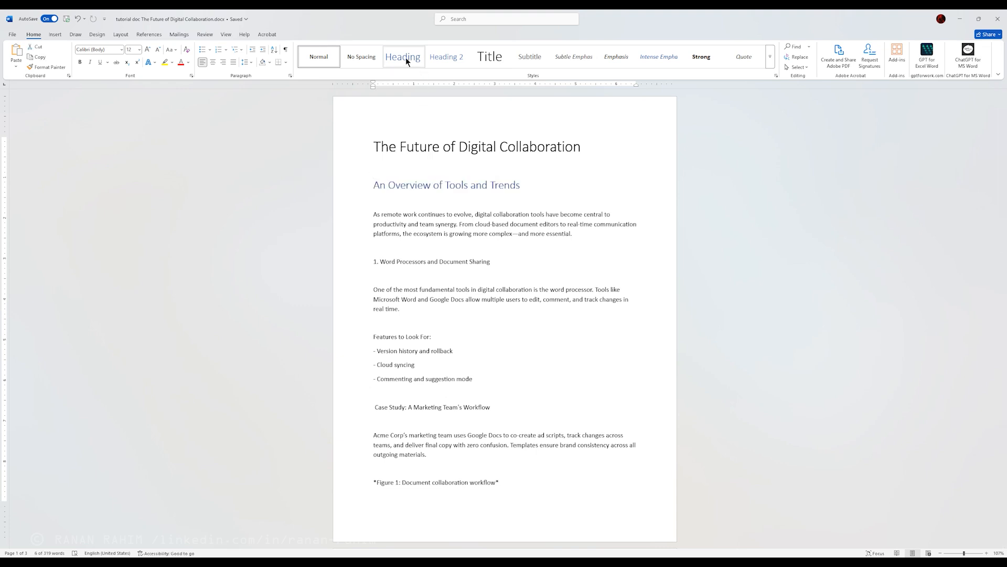
left_click(406, 60)
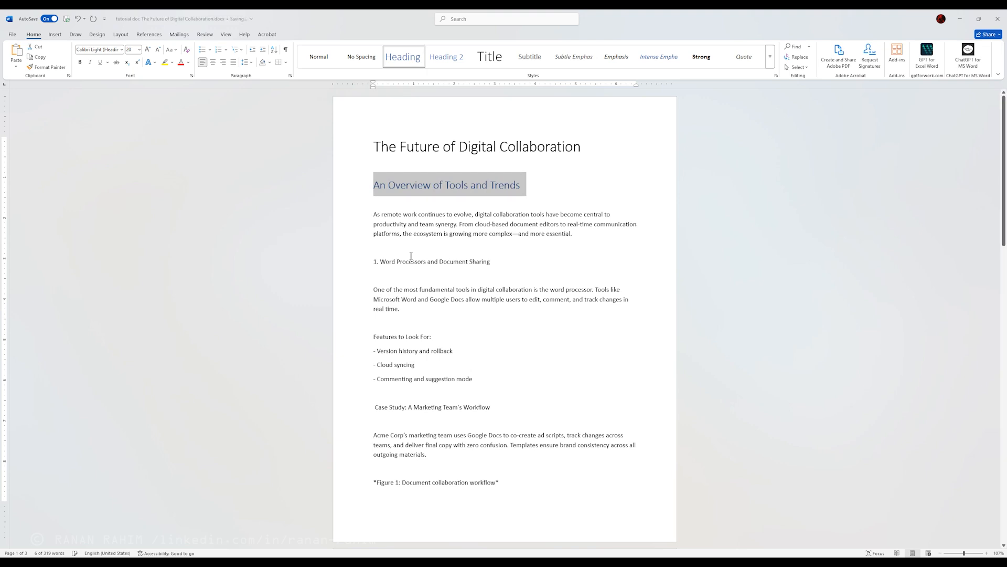
Step: Compare the styles used by the title, the overview heading, the body text and the "1. Word Processors and Document Sharing" line
left_click(434, 235)
left_click(423, 184)
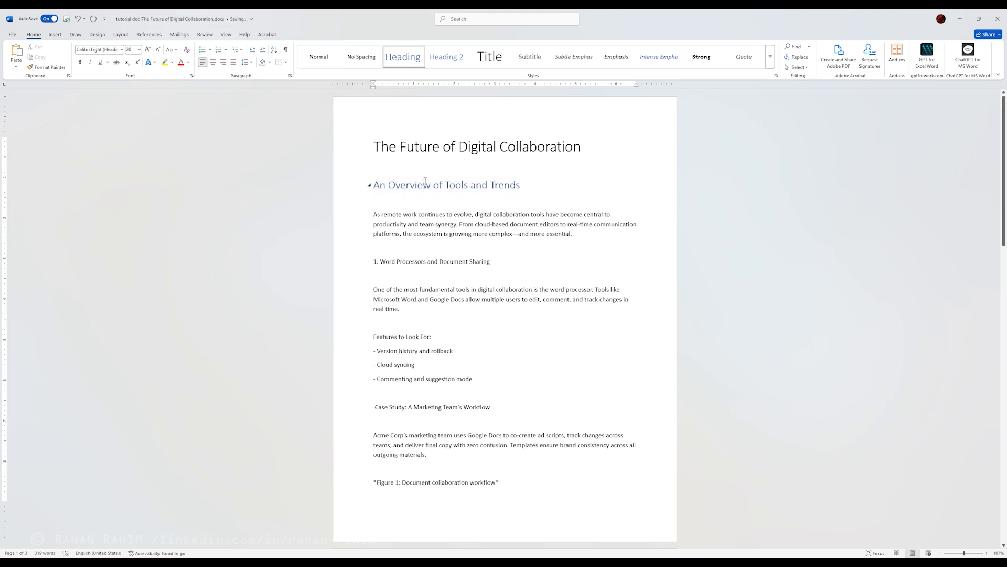
left_click(430, 147)
left_click(424, 186)
left_click(478, 147)
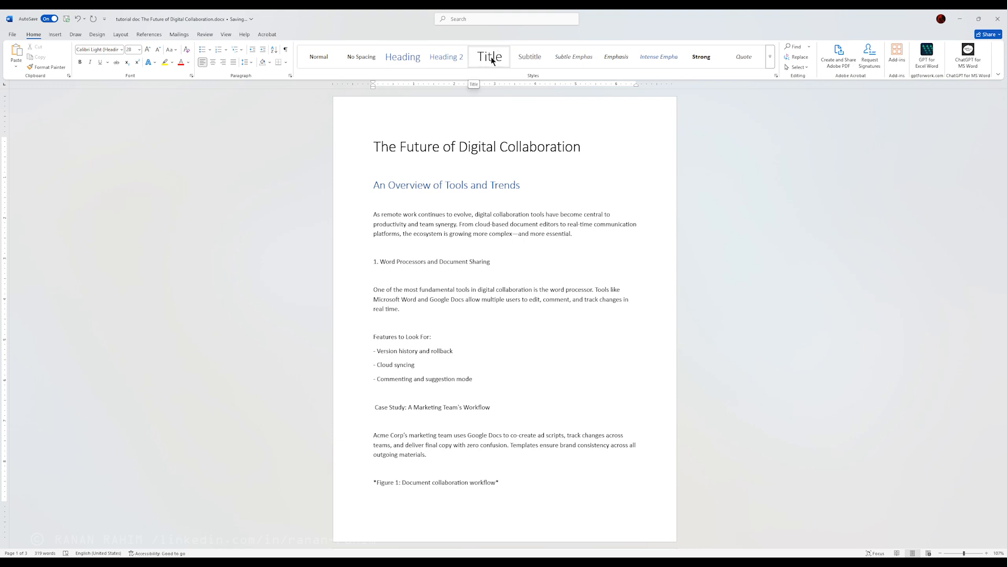
left_click(419, 185)
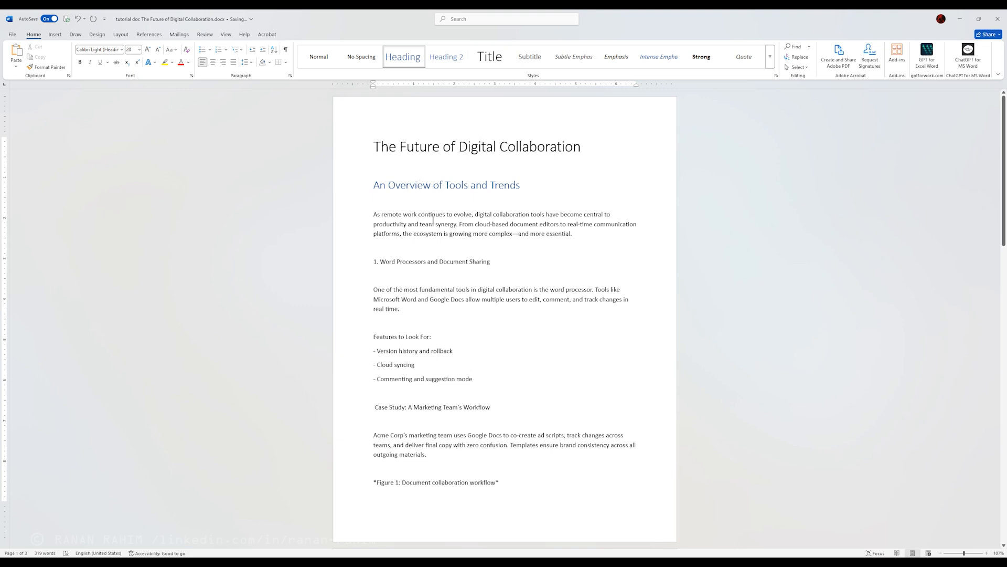
left_click(417, 265)
left_click(395, 190)
mouse_move(376, 184)
left_click(428, 241)
left_click(423, 186)
Step: Apply the Heading 2 style to the line "1. Word Processors and Document Sharing"
left_click(415, 264)
left_click_drag(493, 261, 367, 266)
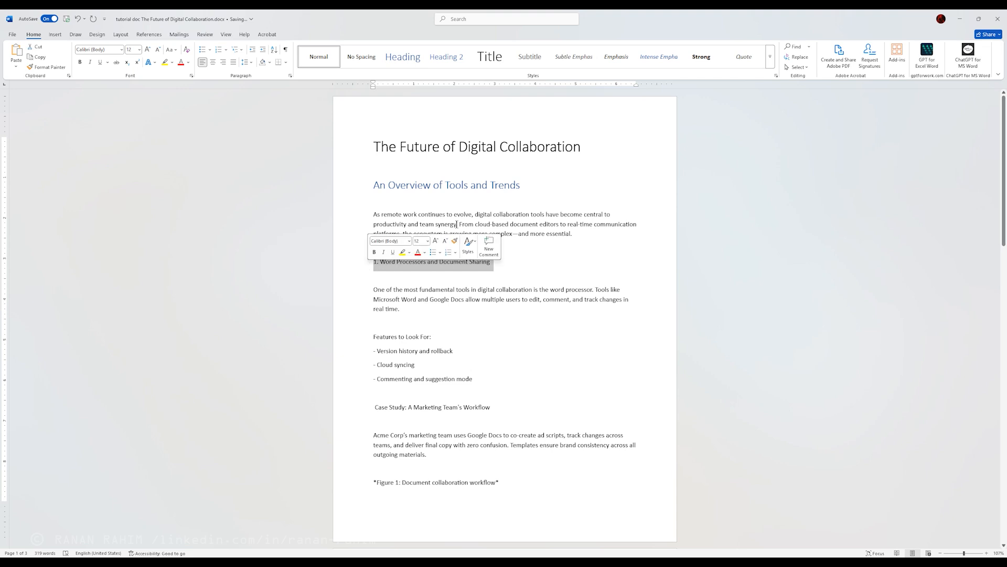
left_click(486, 300)
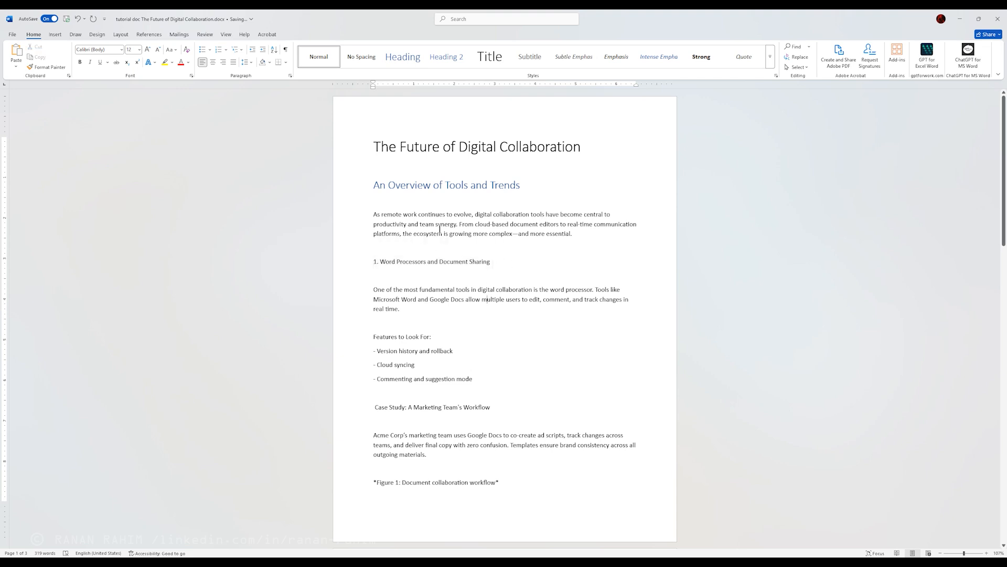
left_click(405, 187)
left_click(421, 263)
left_click(448, 57)
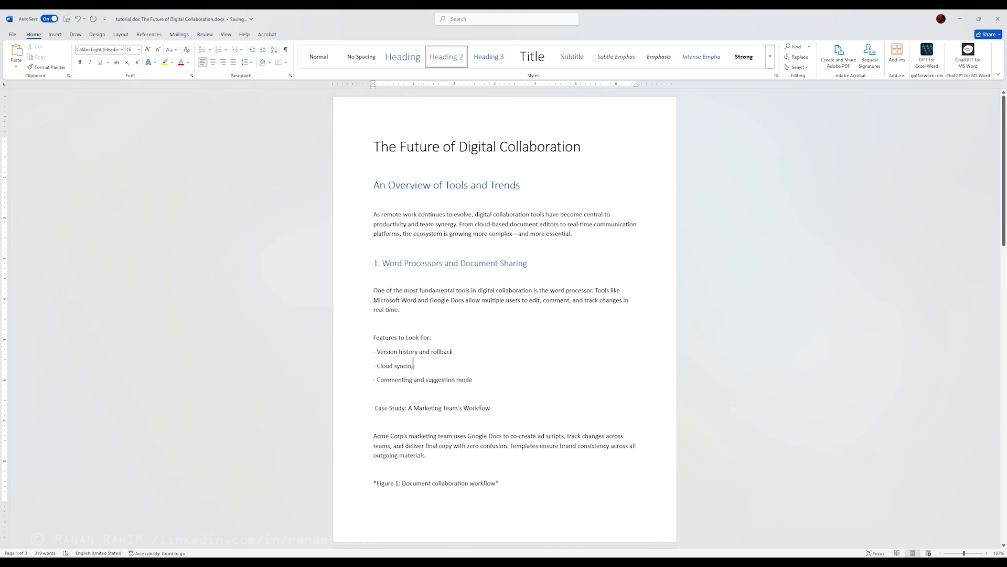
Step: Apply the Heading 3 style to the line "Features to Look For:"
left_click(416, 337)
triple_click(379, 339)
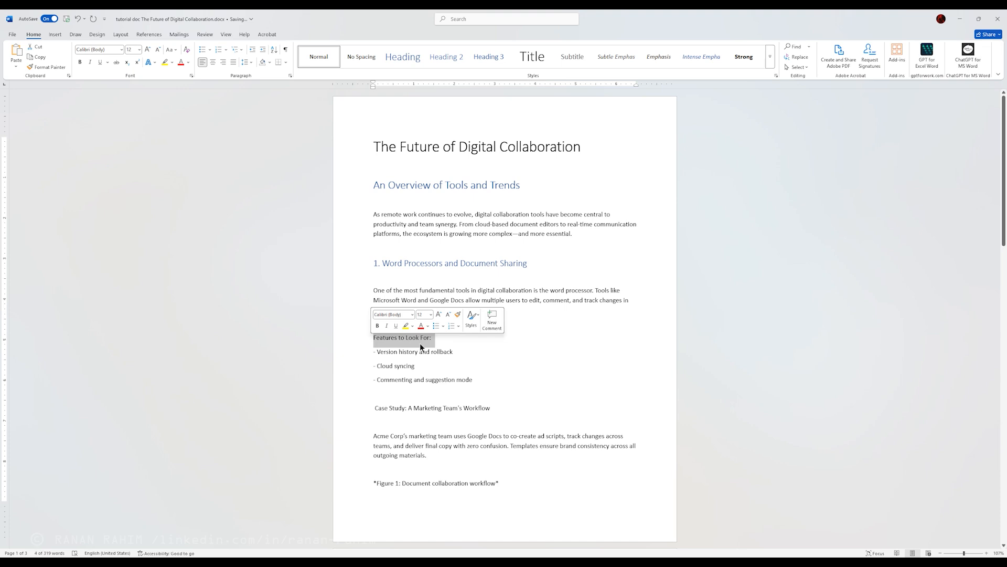
left_click(440, 290)
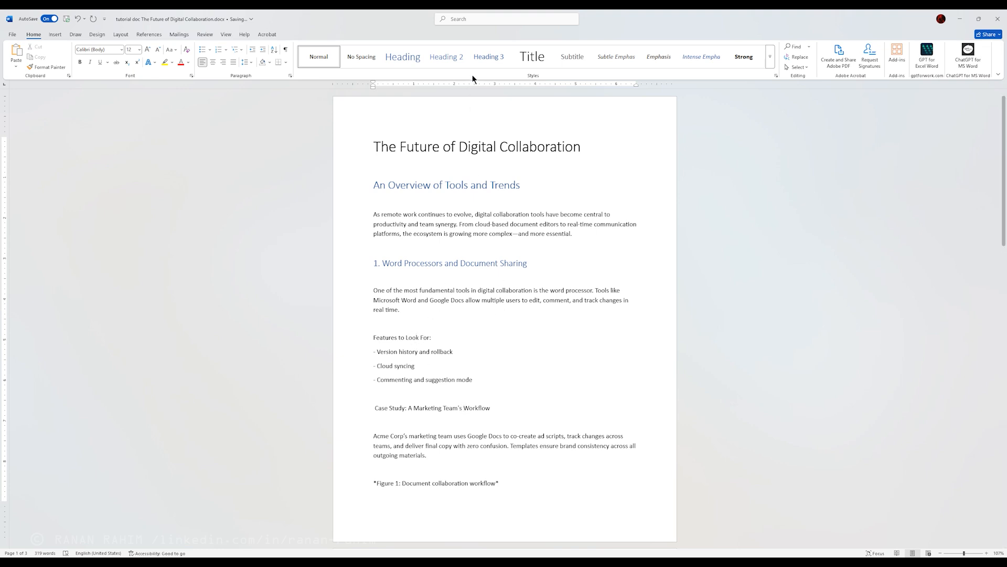
left_click(488, 57)
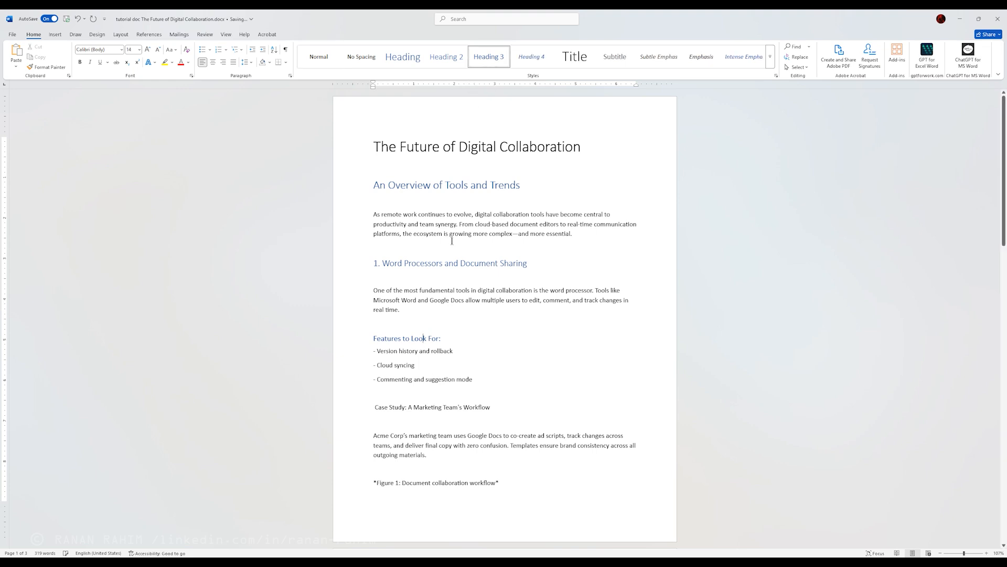
Step: Apply the Heading 2 style to "Case Study: A Marketing Team's Workflow" and delete the space at its start
left_click(390, 410)
left_click_drag(371, 408, 468, 410)
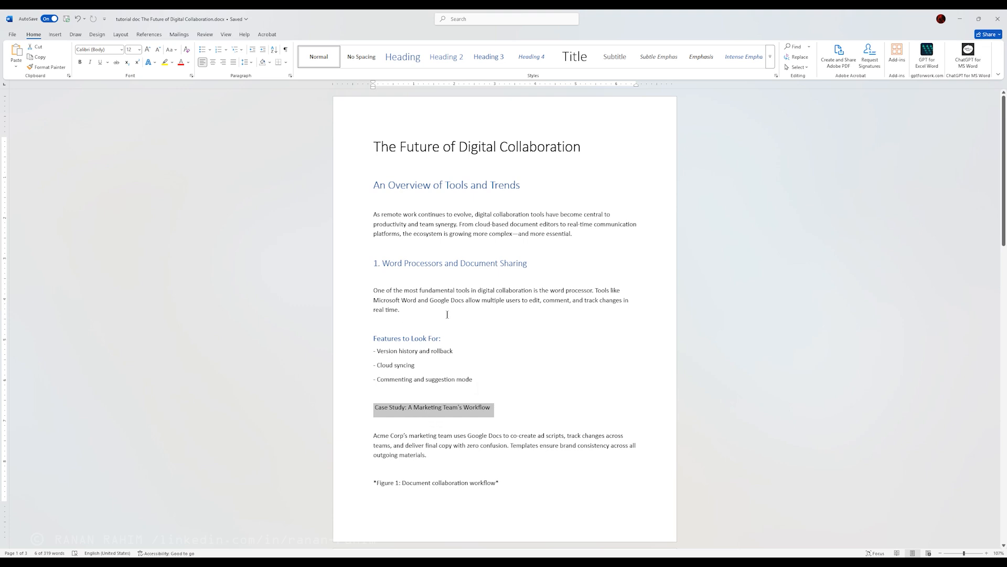
left_click(453, 57)
left_click(561, 283)
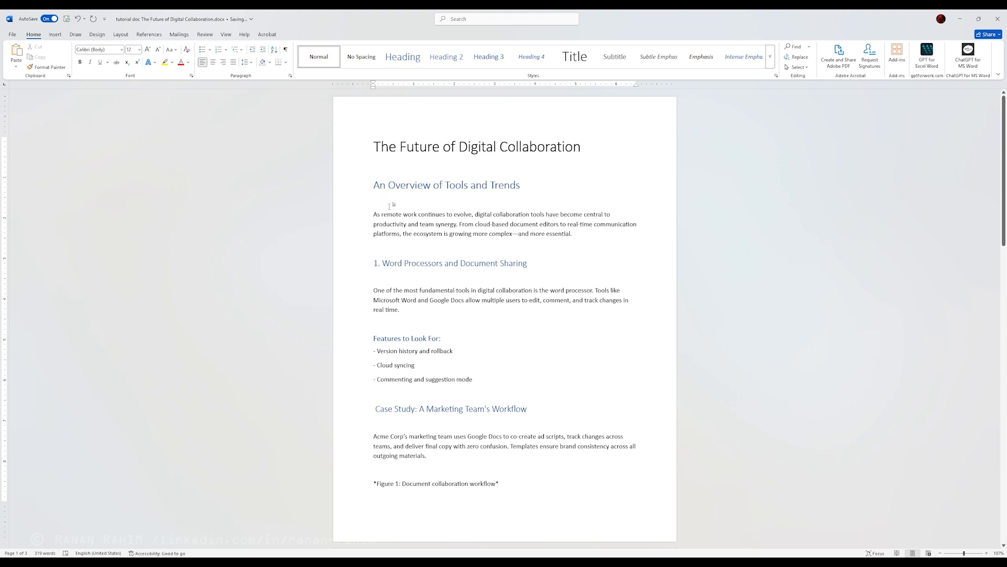
left_click(377, 252)
left_click(373, 409)
key("Delete")
Step: Try spacing out the Case Study heading by inserting blank lines above it, and remove them
left_click(403, 394)
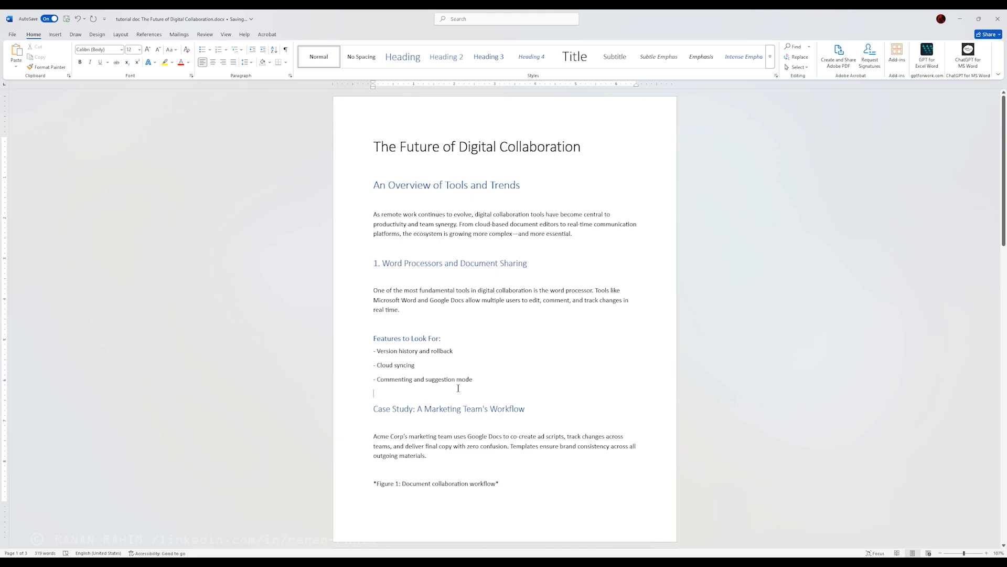
key("Return")
key("Return")
key("Return")
key("Return")
key("Return")
key("Return")
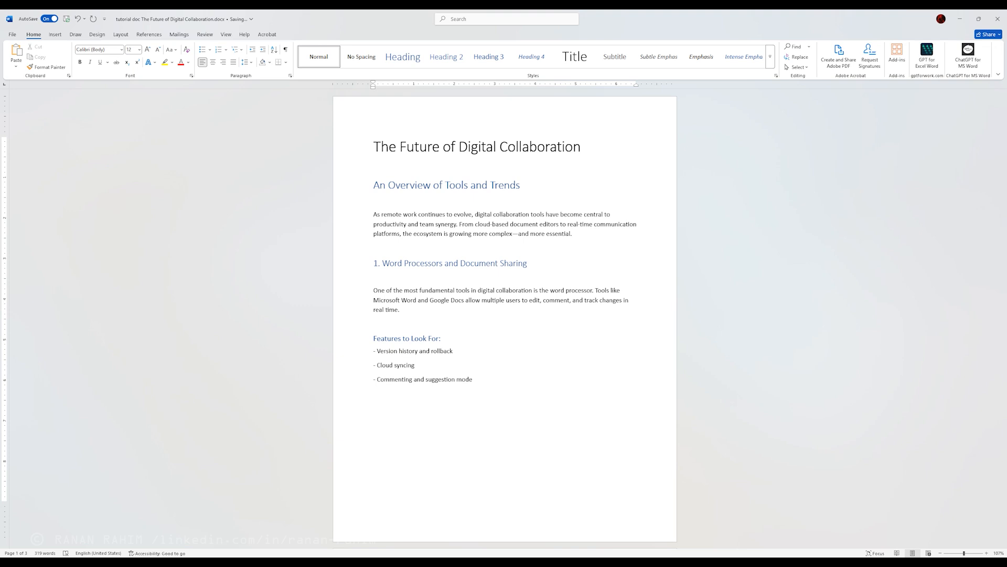
key("BackSpace")
key("BackSpace")
key("BackSpace")
key("BackSpace")
key("BackSpace")
key("BackSpace")
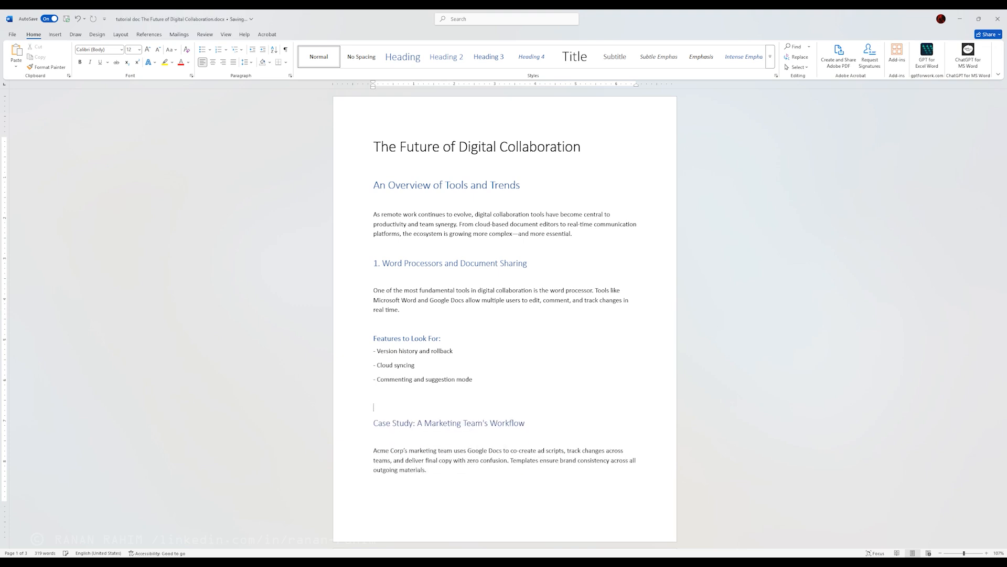
Step: Delete the blank lines above and below the Case Study and "1. Word Processors" headings and above "Features to Look For:"
key("BackSpace")
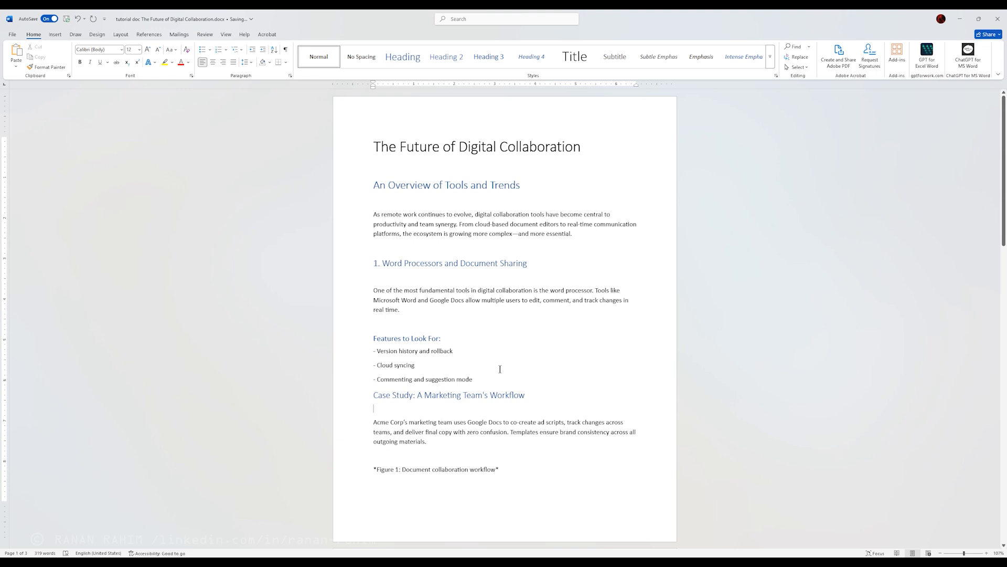
key("Delete")
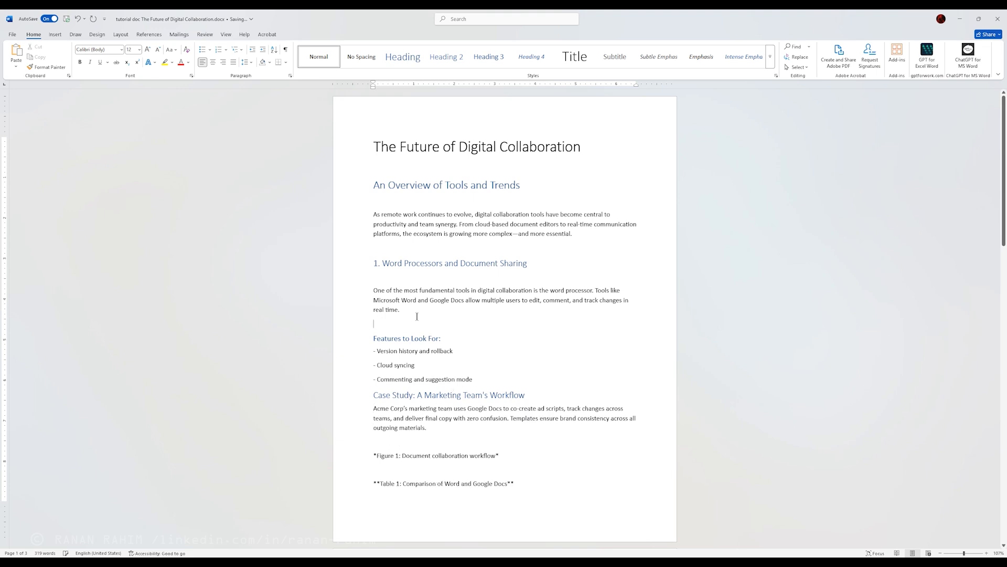
key("Delete")
left_click(392, 278)
key("Delete")
left_click(387, 244)
key("Delete")
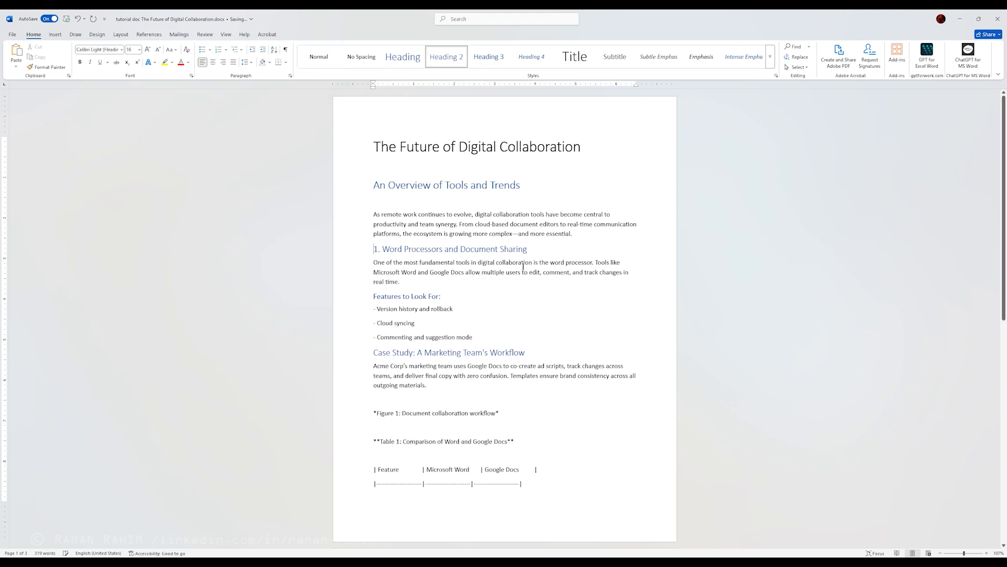
Step: Delete the blank lines above and below the heading "An Overview of Tools and Trends"
left_click(395, 200)
key("Delete")
left_click(382, 164)
key("Delete")
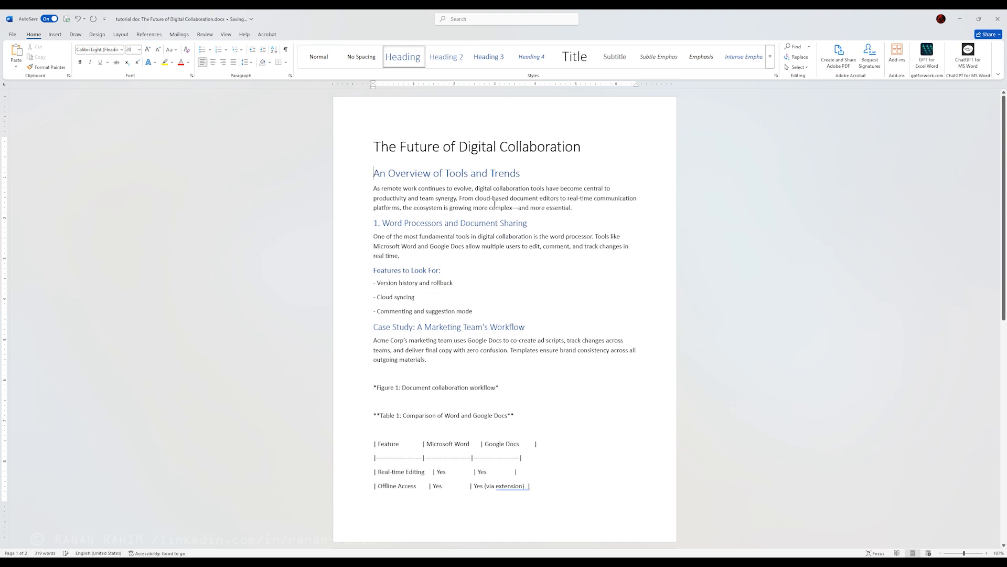
left_click(417, 227)
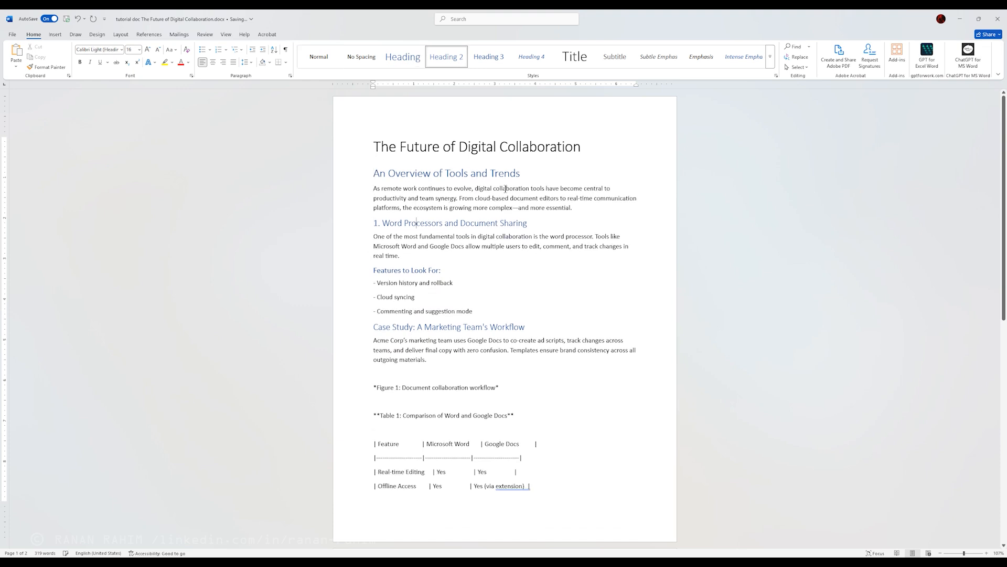
right_click(443, 58)
left_click(435, 314)
Step: Apply the Heading 3 style to the "Figure 1: Document collaboration workflow" and "Table 1: Comparison of Word and Google Docs" lines
left_click_drag(516, 388, 373, 387)
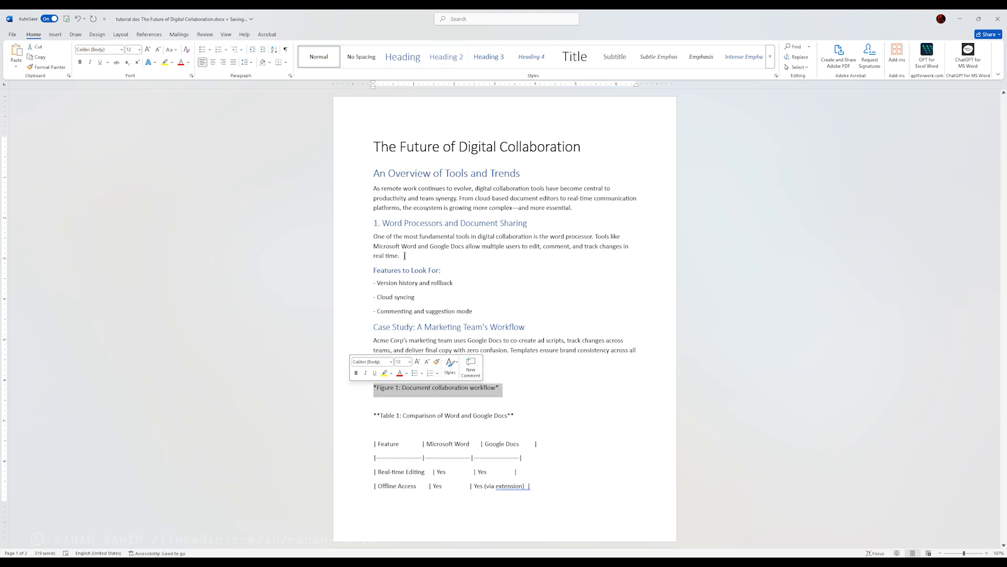
left_click(492, 55)
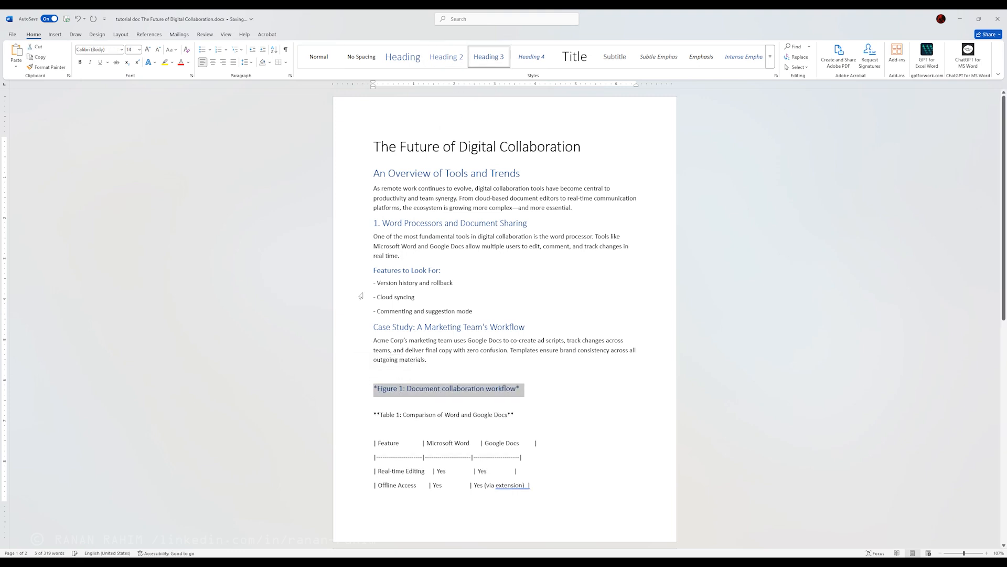
left_click_drag(520, 414, 345, 416)
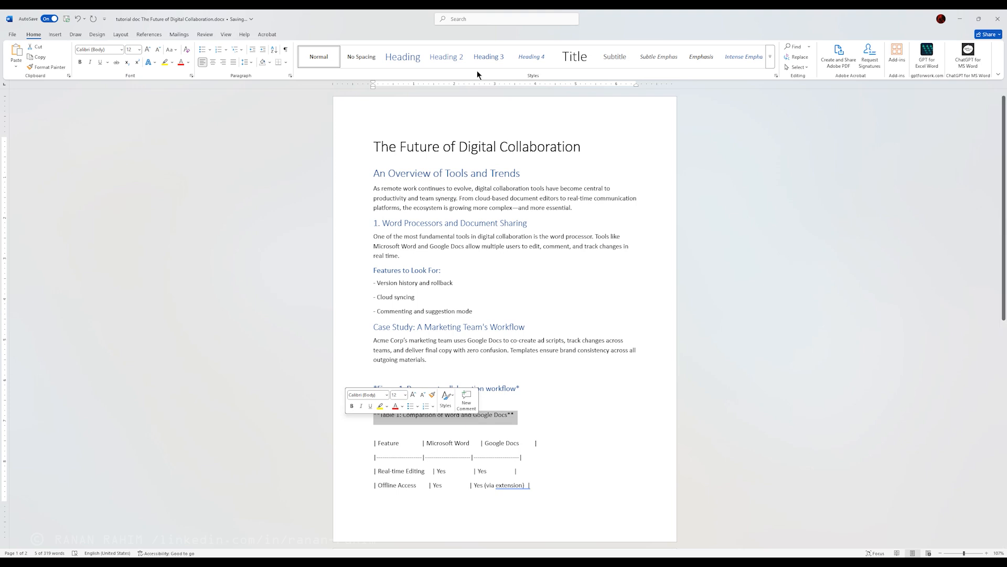
left_click(489, 58)
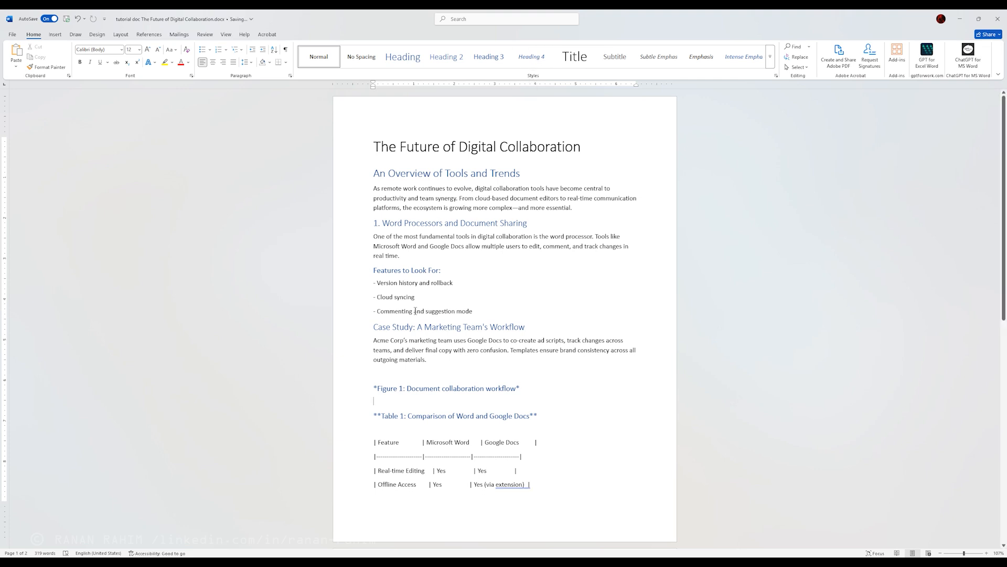
left_click(423, 388)
left_click(403, 388)
left_click(416, 388)
Step: Modify the Heading 3 style to use bold Arial in the orange theme color
left_click(405, 269)
right_click(490, 54)
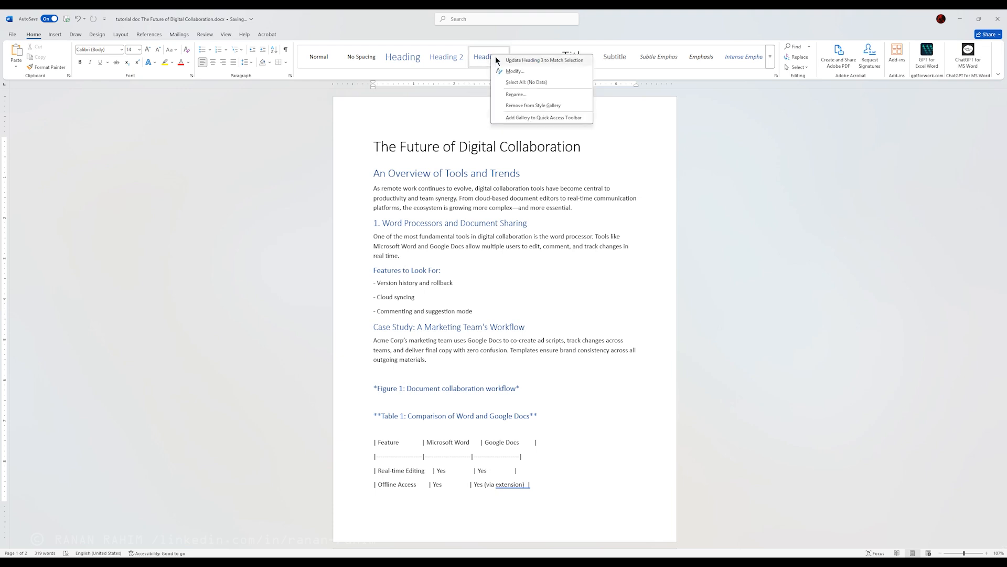
right_click(481, 60)
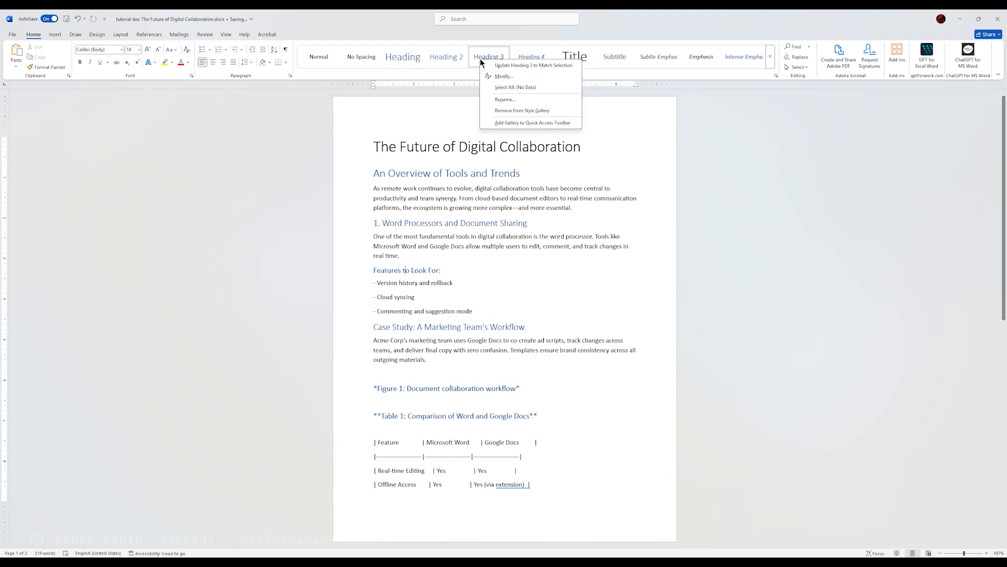
left_click(511, 77)
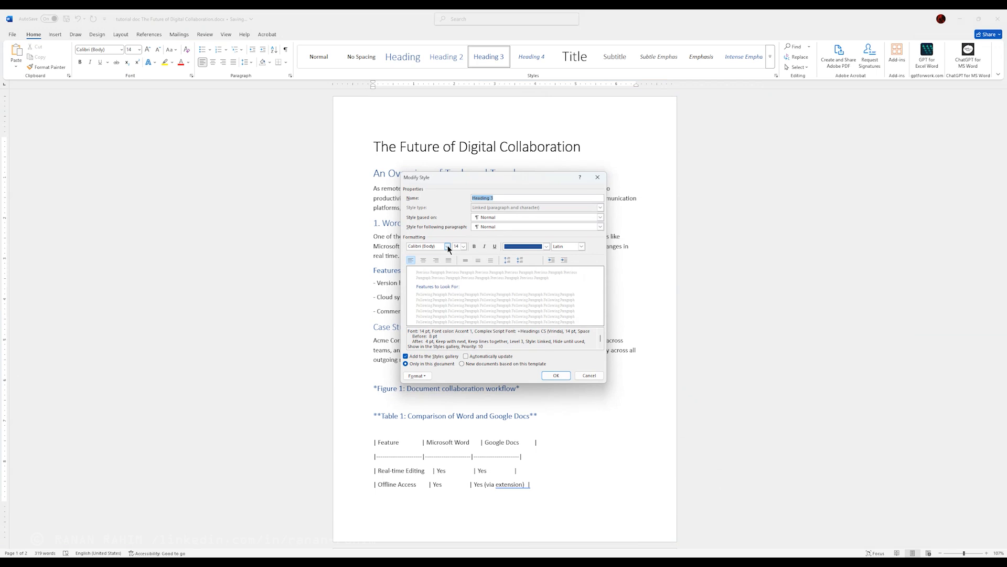
left_click(475, 247)
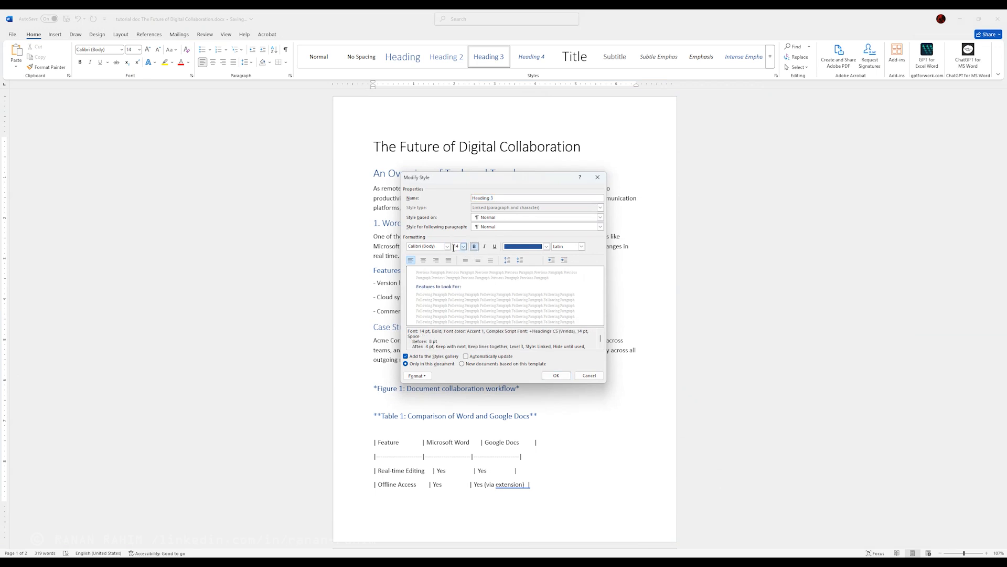
left_click(546, 246)
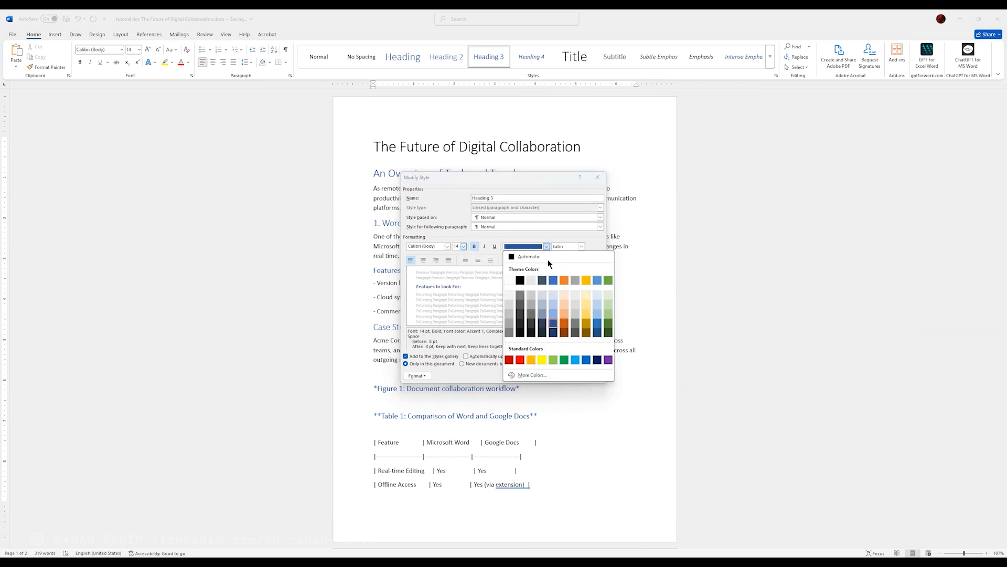
left_click(565, 281)
left_click(447, 246)
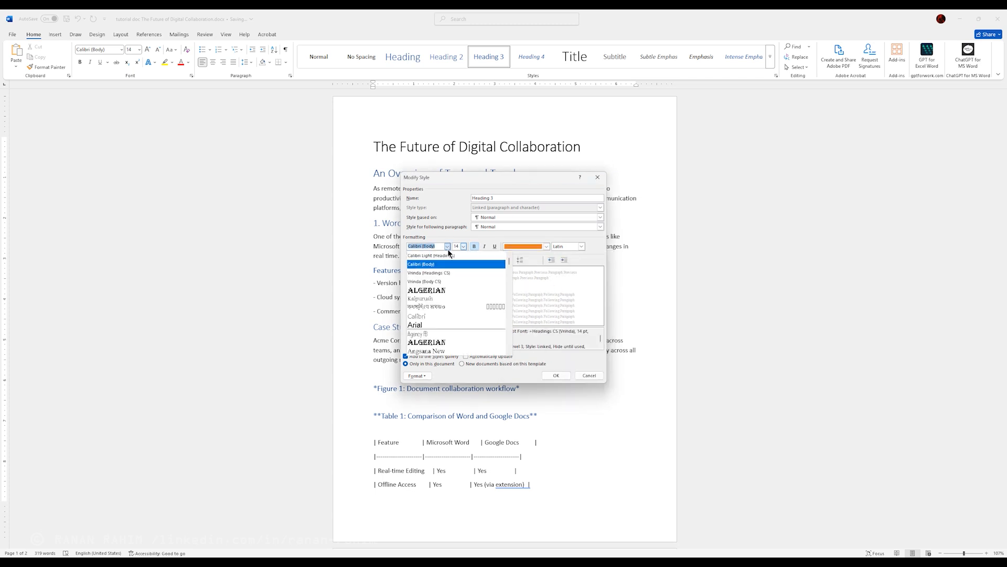
left_click(437, 326)
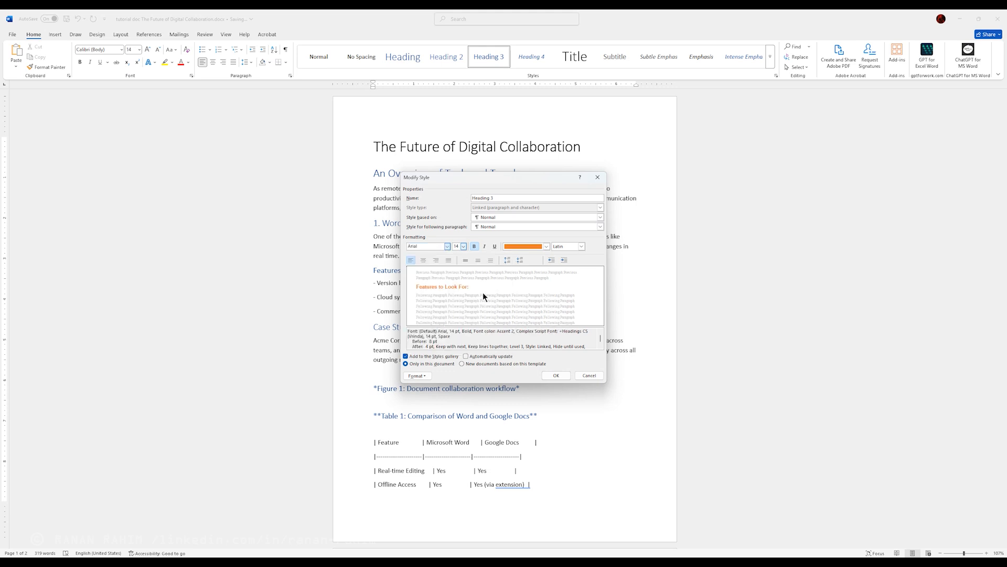
left_click(556, 375)
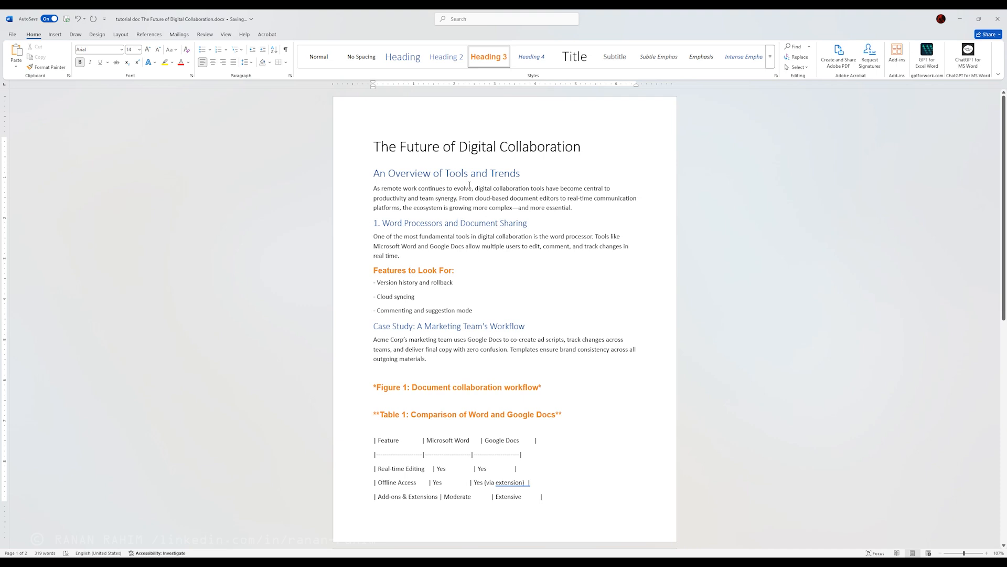
Step: Set the Heading 3 style's paragraph spacing to 6 pt before and 12 pt after, keeping left alignment
right_click(485, 56)
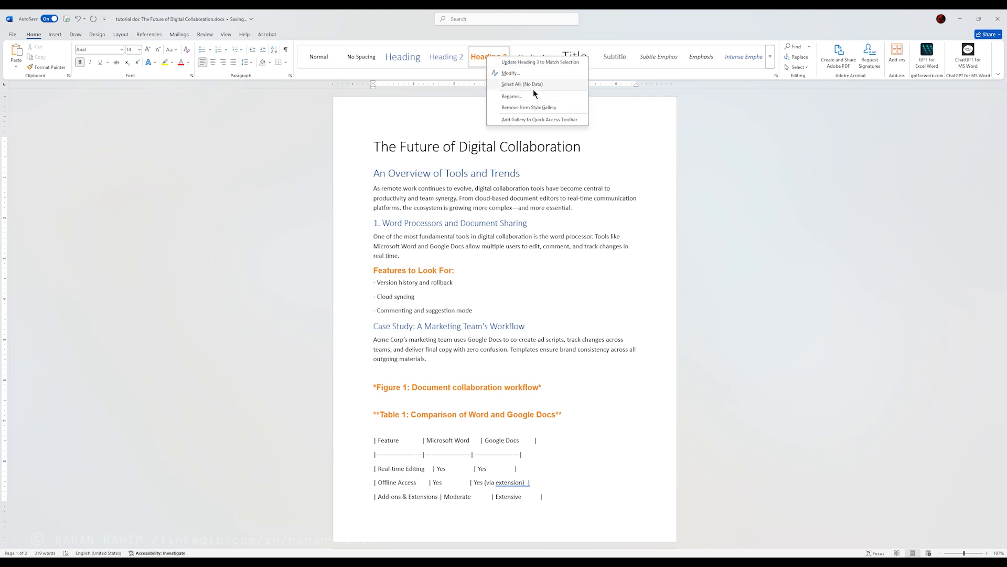
left_click(534, 69)
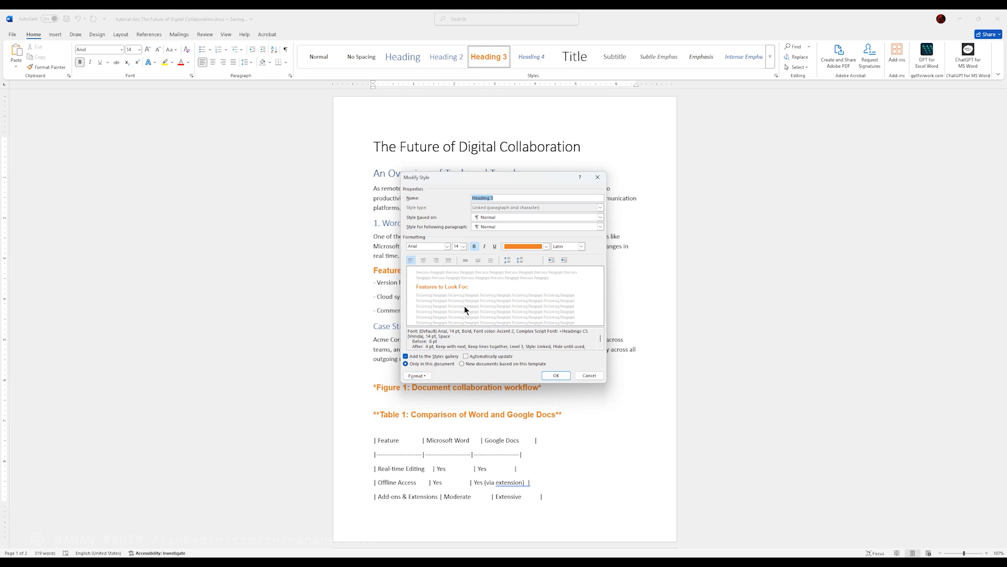
left_click(428, 376)
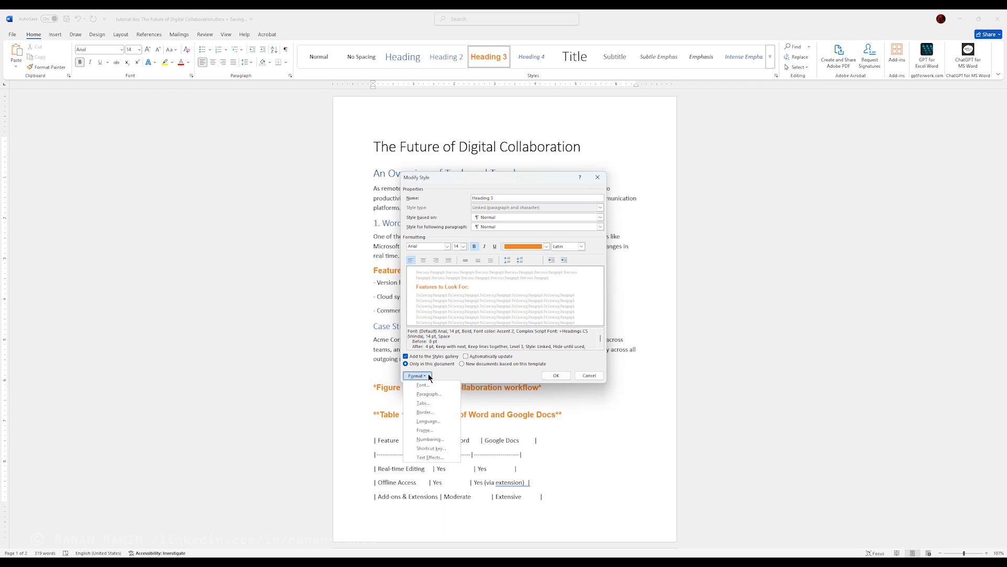
left_click(436, 394)
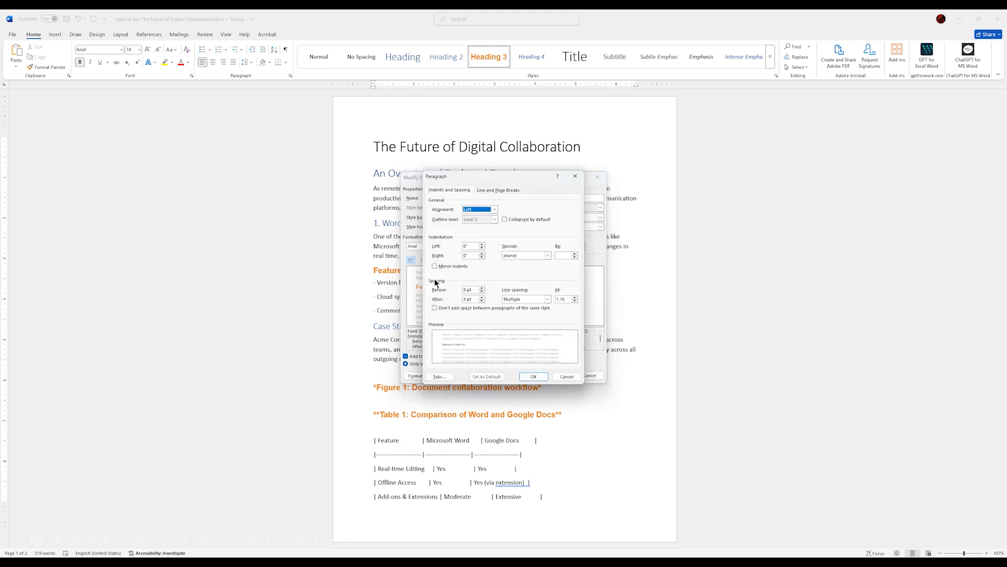
left_click(482, 298)
left_click(482, 298)
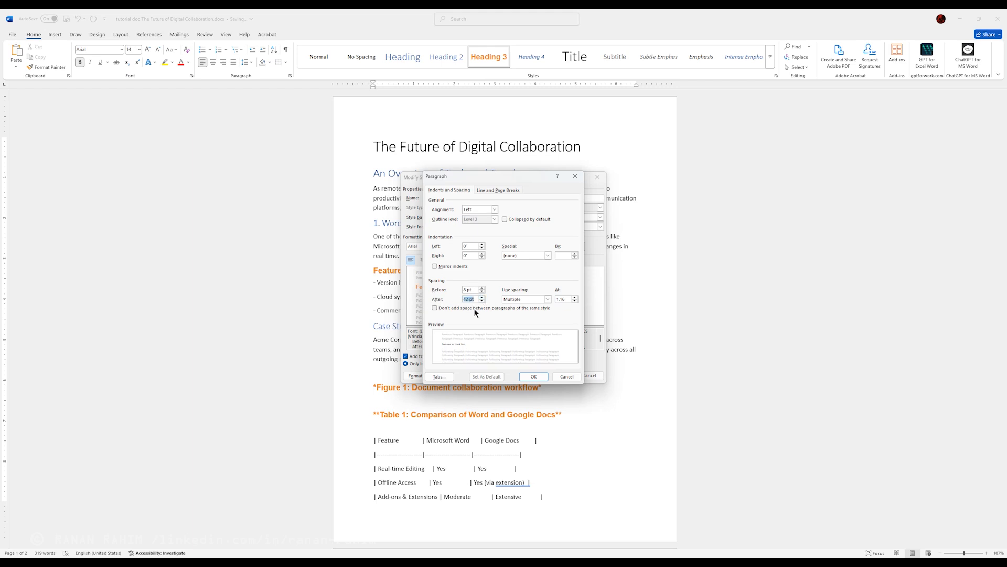
left_click(481, 291)
left_click(482, 287)
left_click(495, 209)
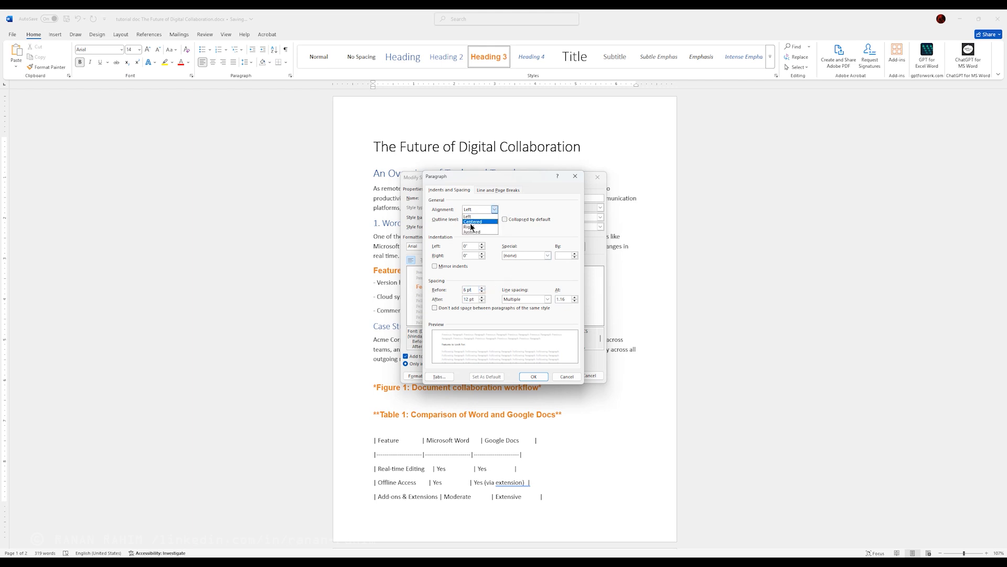
left_click(533, 209)
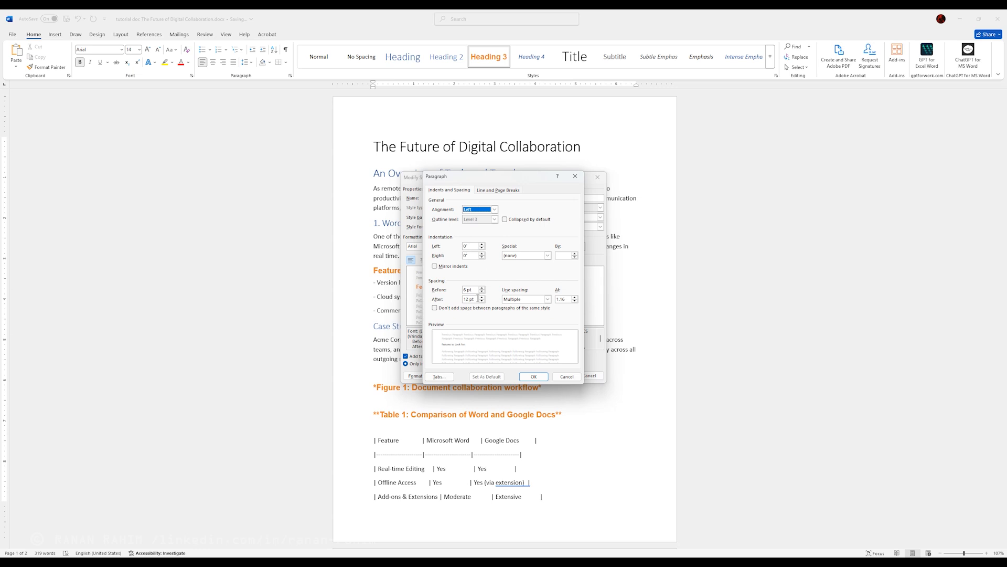
left_click(534, 376)
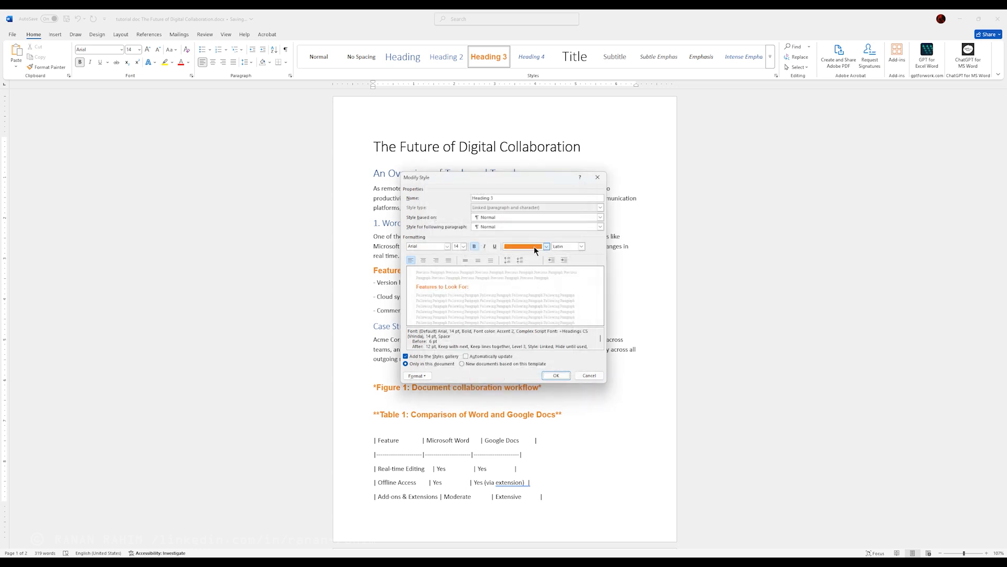
left_click(555, 375)
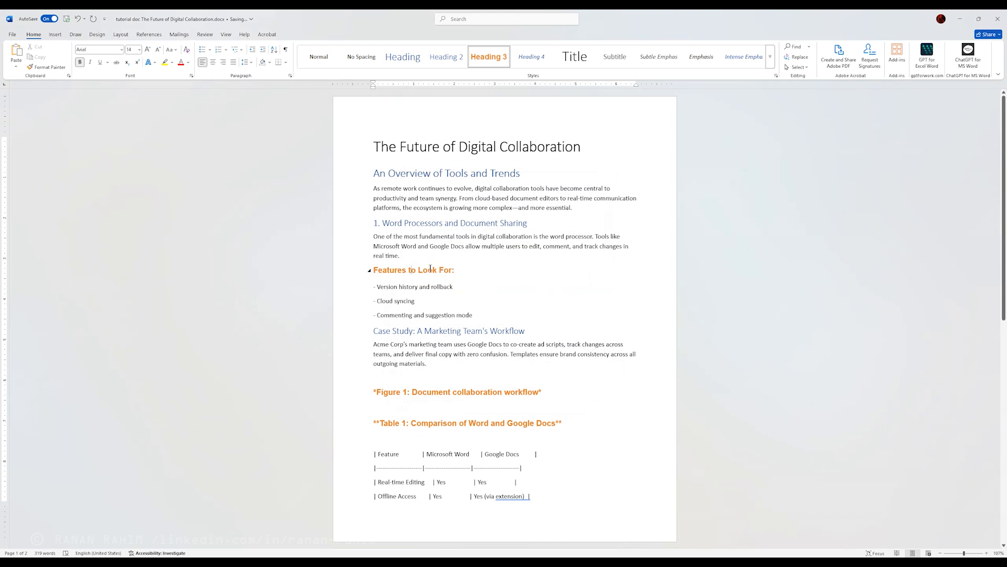
Step: Add the "1. 2. 3." numbering format to the Heading 3 style
right_click(484, 55)
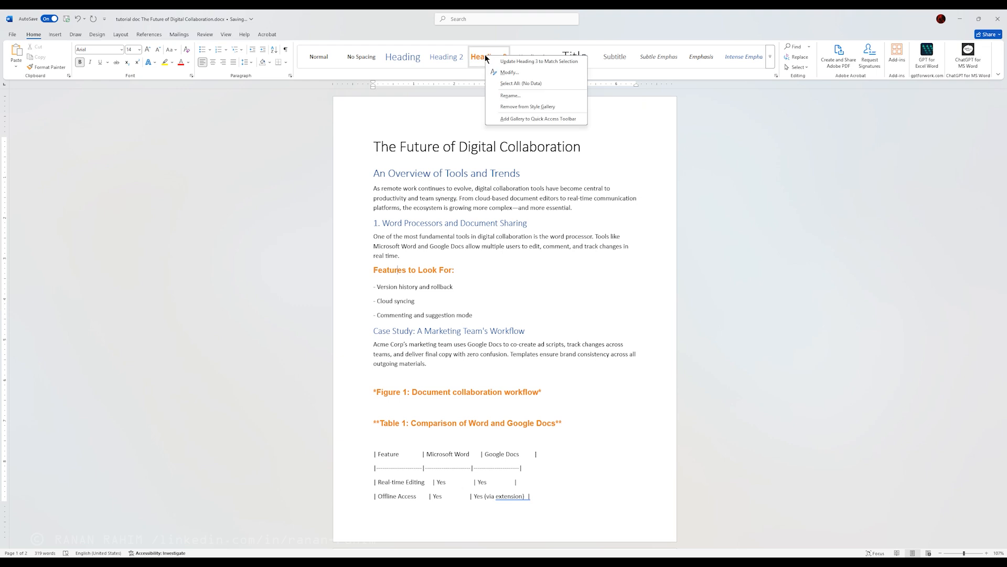
left_click(516, 71)
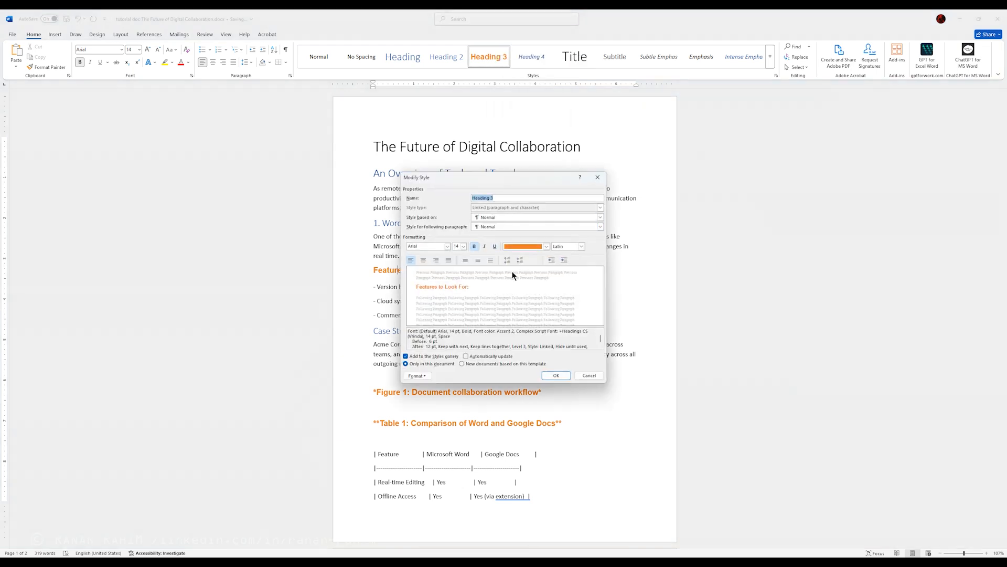
left_click(427, 374)
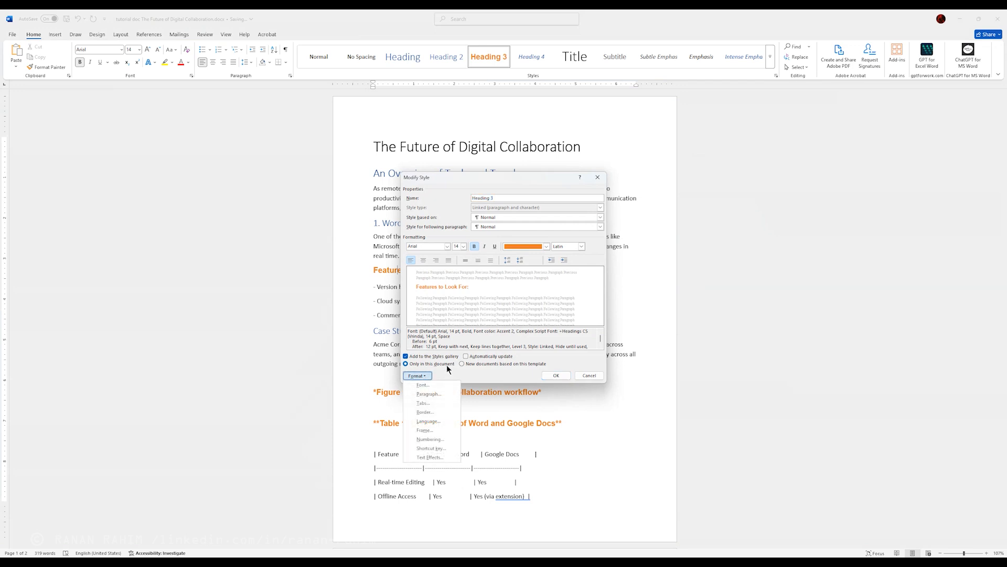
left_click(436, 439)
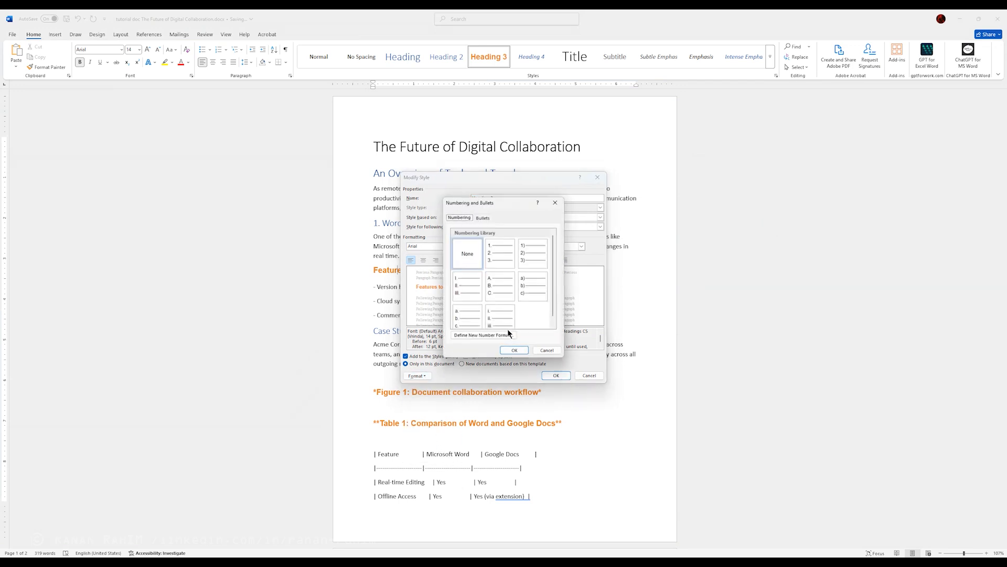
left_click(495, 253)
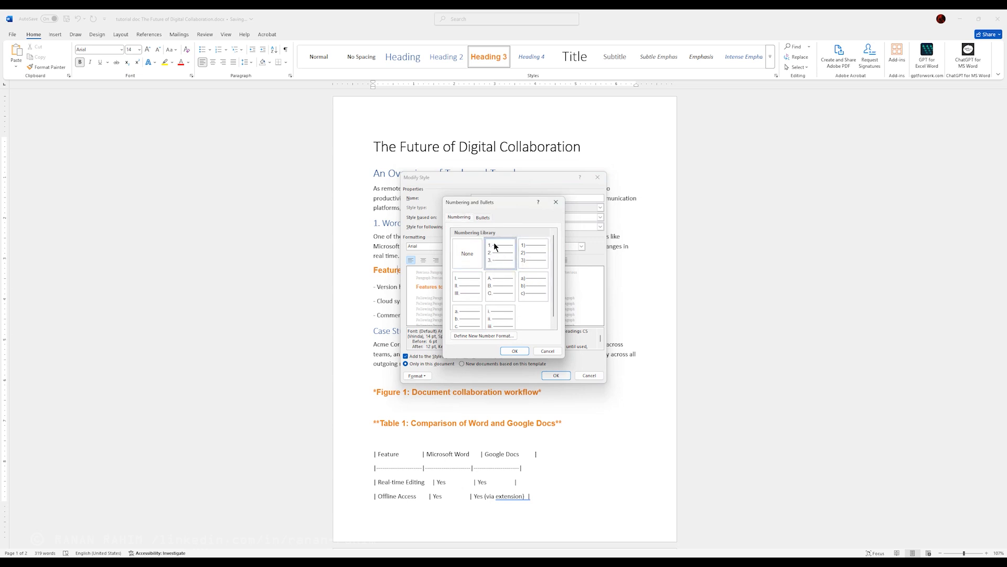
left_click(515, 351)
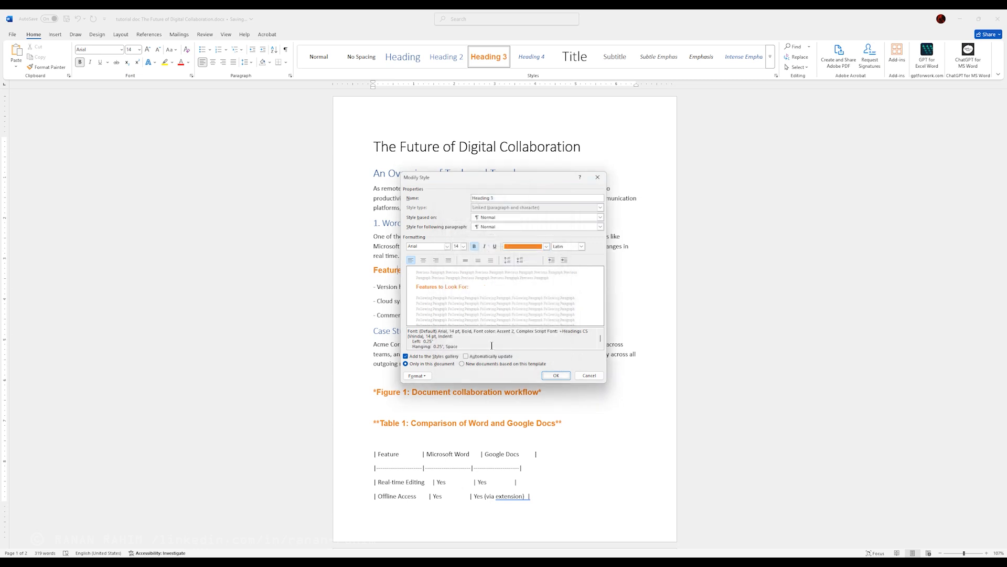
left_click(555, 375)
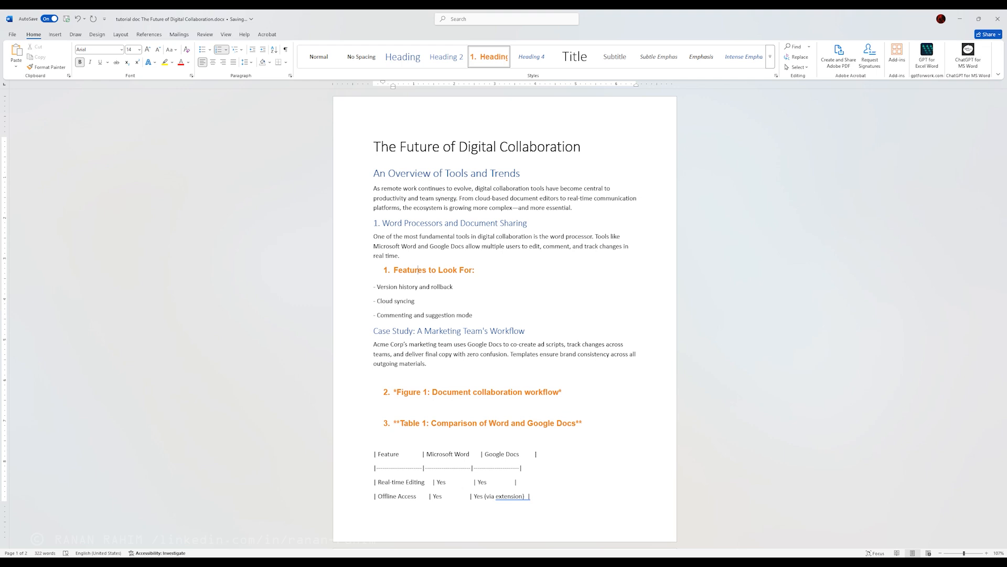
Step: Show the Navigation Pane with the document's headings
left_click(204, 34)
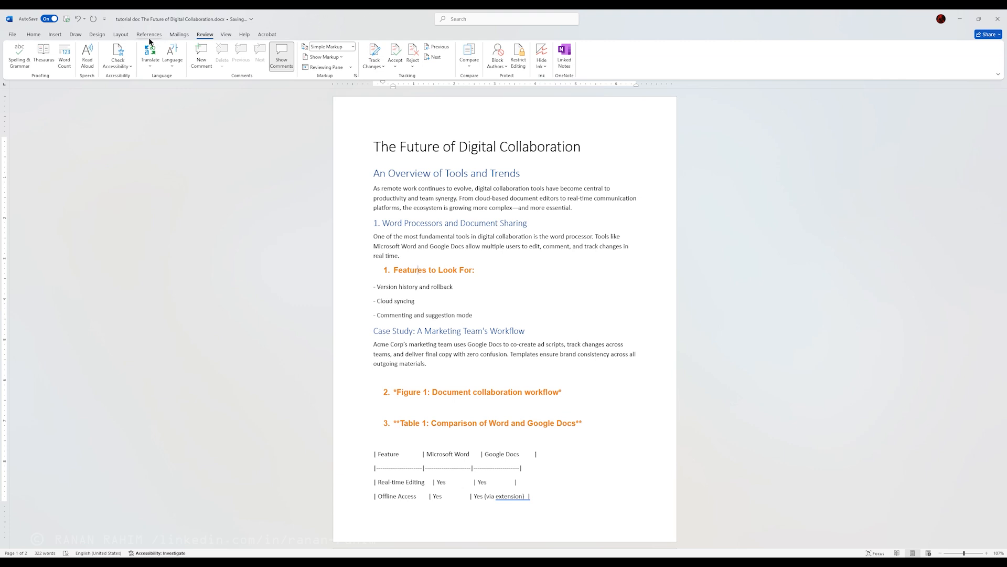
left_click(225, 35)
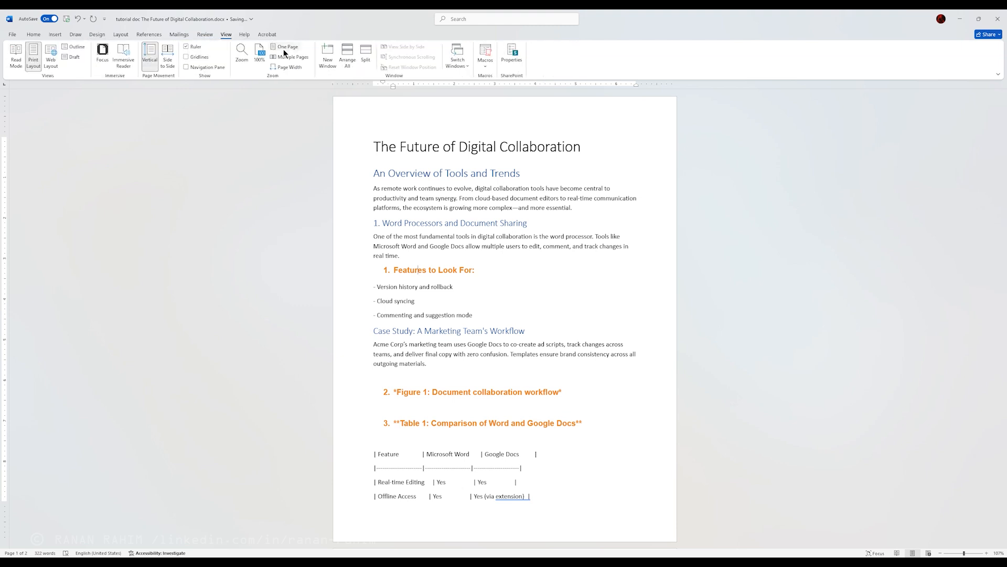
left_click(190, 64)
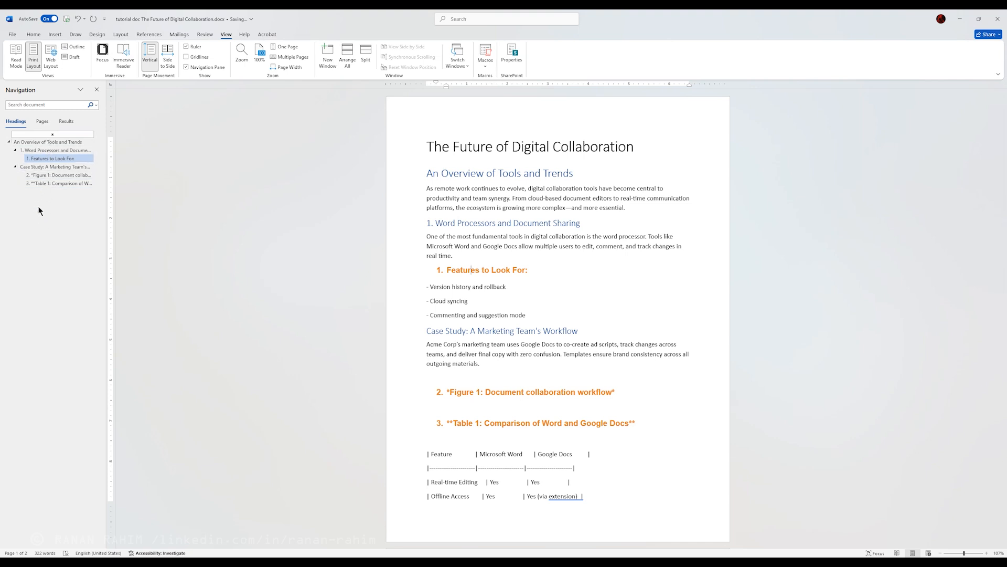
Step: Jump through the Case Study, Figure 1, Table 1 and "1. Word Processors" headings from the heading outline, and return to the document's start
left_click(45, 167)
left_click(49, 175)
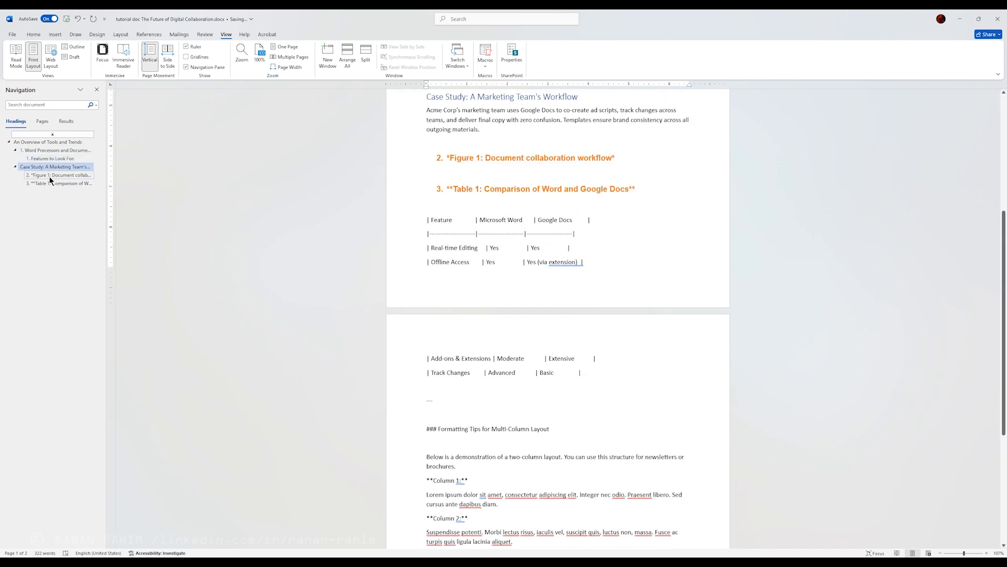
left_click(54, 185)
left_click(53, 152)
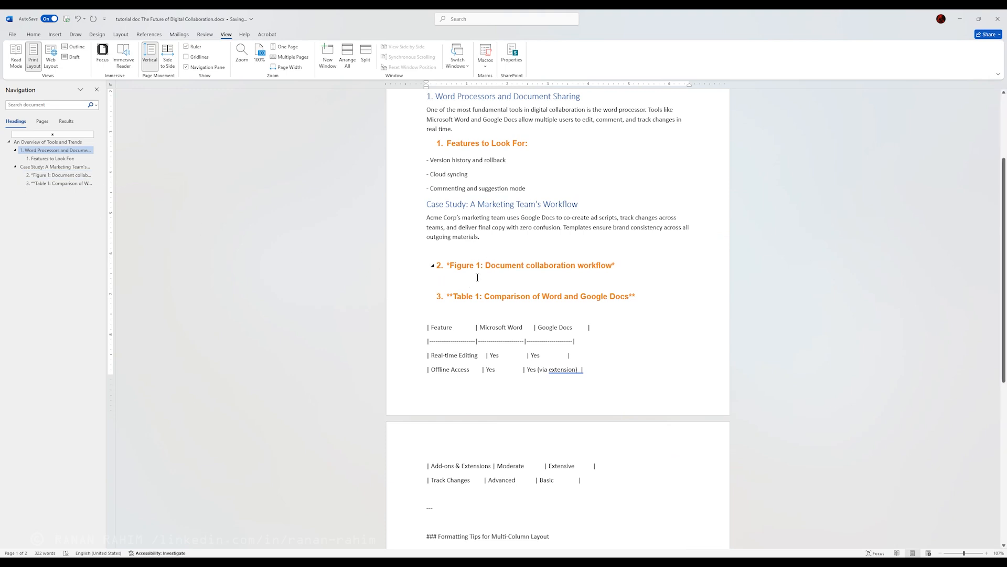
scroll(489, 269, "up", 3)
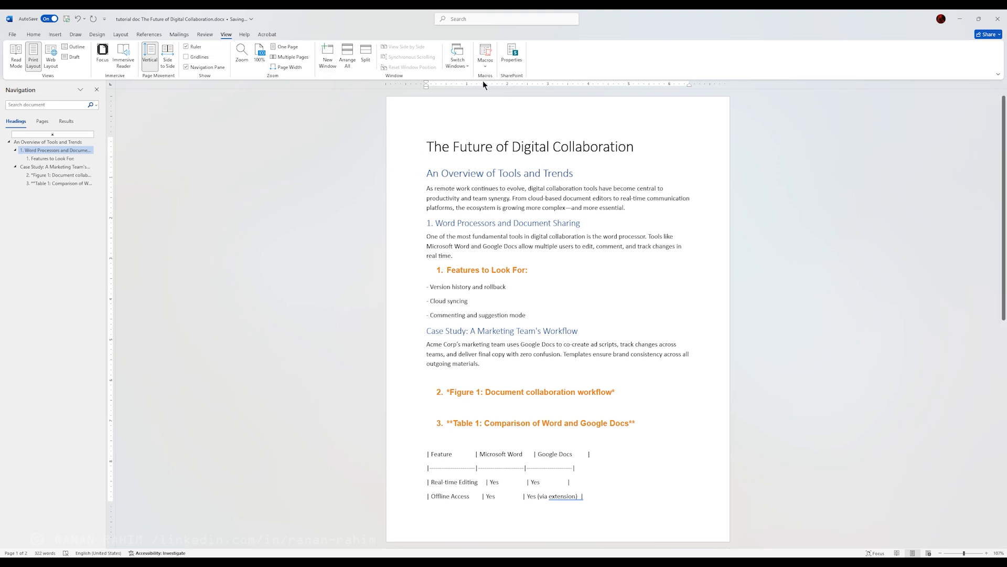
Step: Switch to the Google Docs document "DEMO - The Future of Digital Collaboration" in the browser
left_click(960, 22)
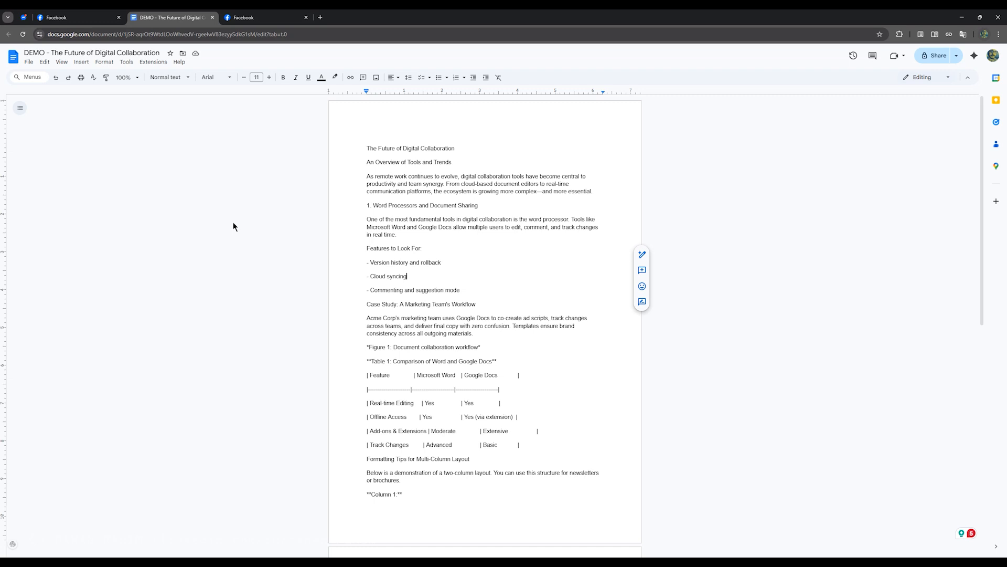
Step: Apply the Title style to the "The Future of Digital Collaboration" line
left_click(174, 78)
left_click(259, 53)
left_click(408, 148)
left_click(168, 77)
mouse_move(228, 126)
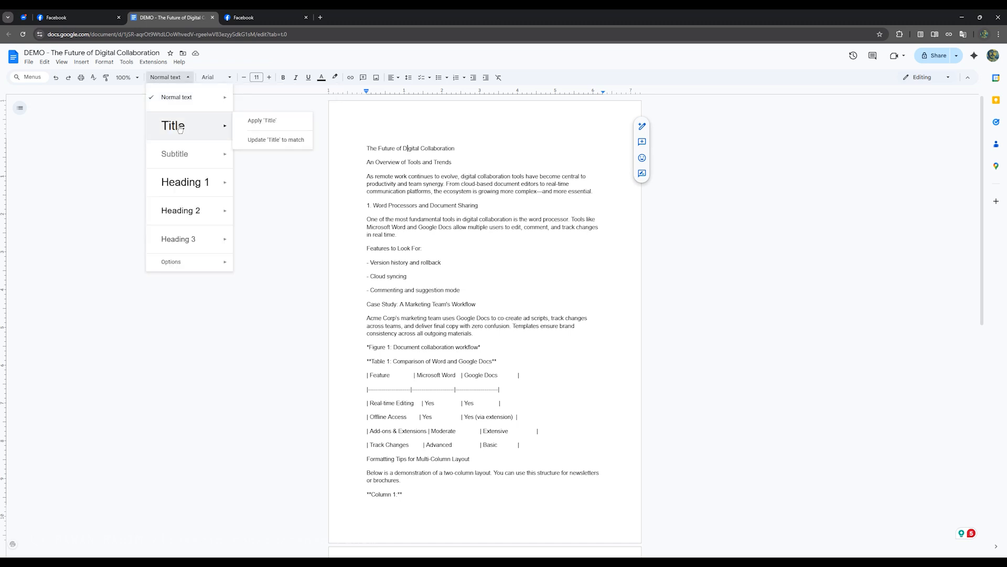
left_click(257, 117)
Step: Apply the Heading 1 style to the "An Overview of Tools and Trends" line
left_click(452, 173)
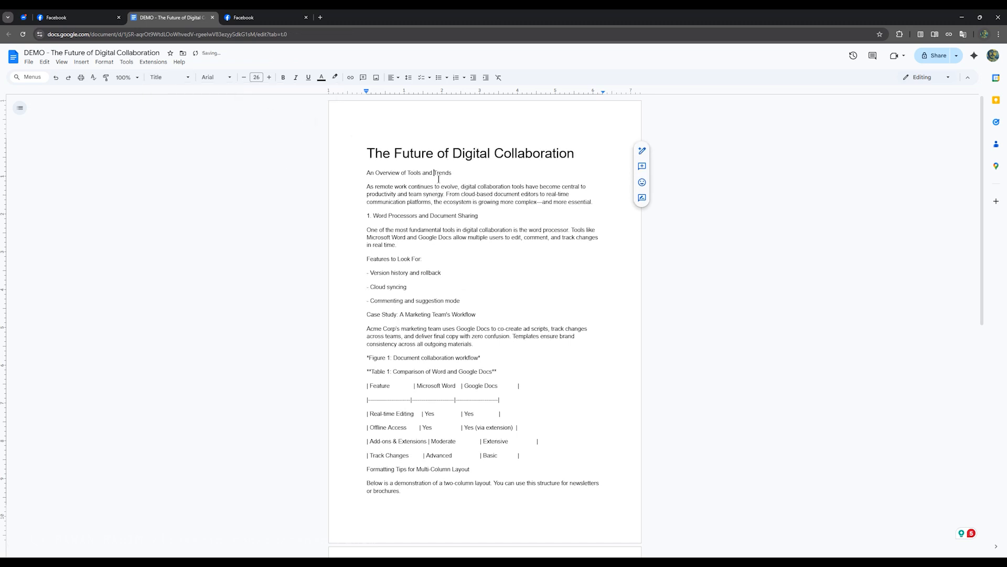
left_click(425, 223)
left_click_drag(453, 174, 363, 173)
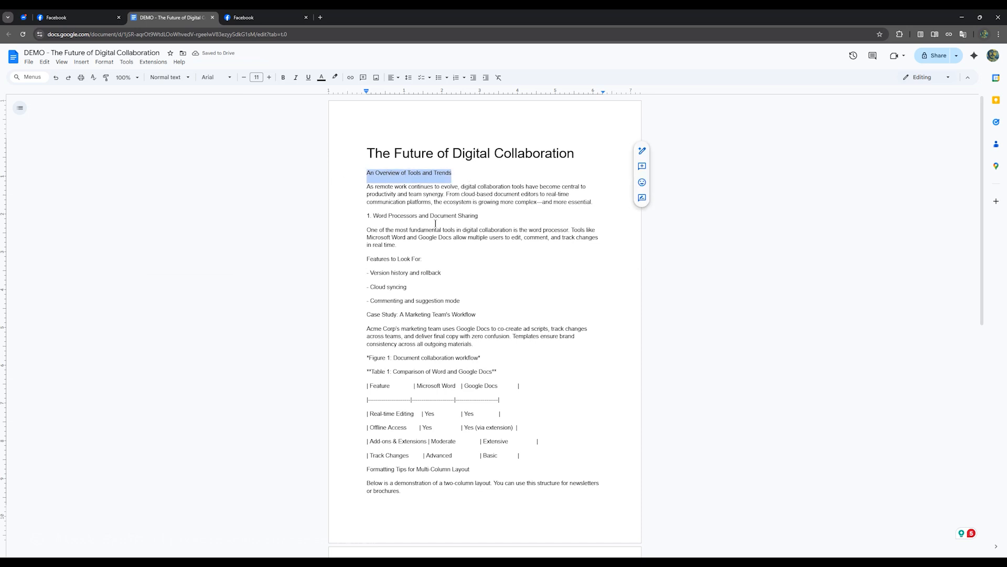
left_click(396, 174)
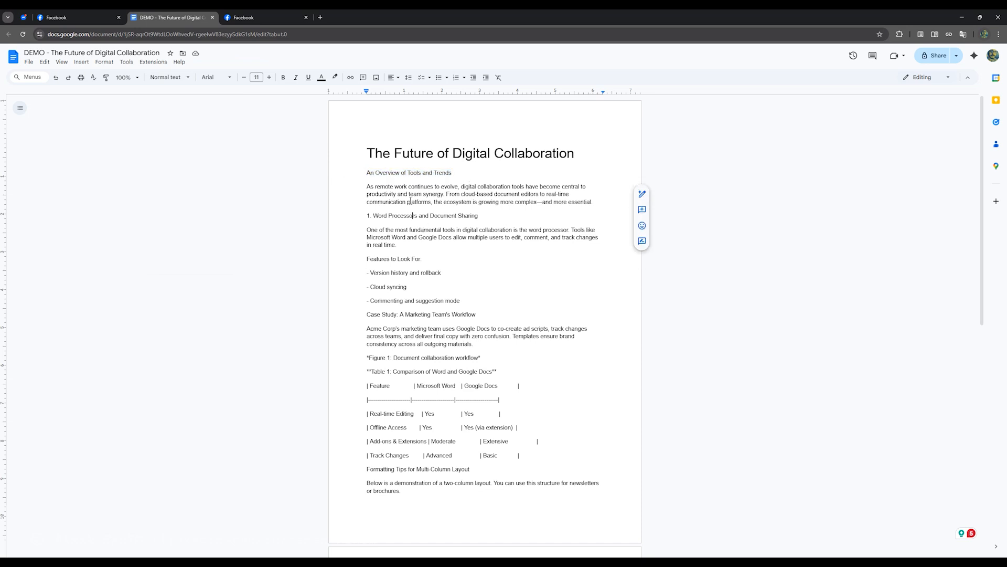
left_click(176, 78)
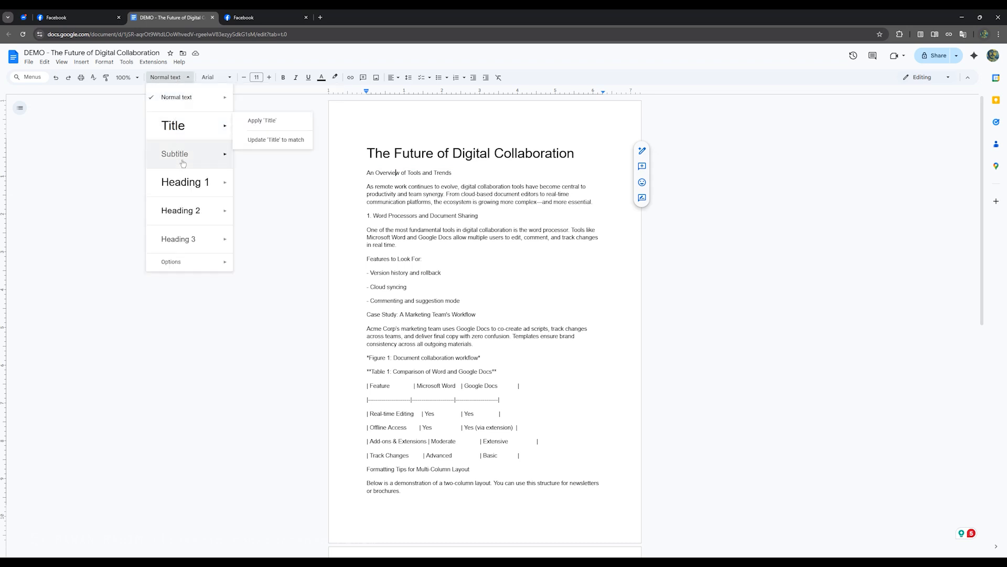
left_click(184, 188)
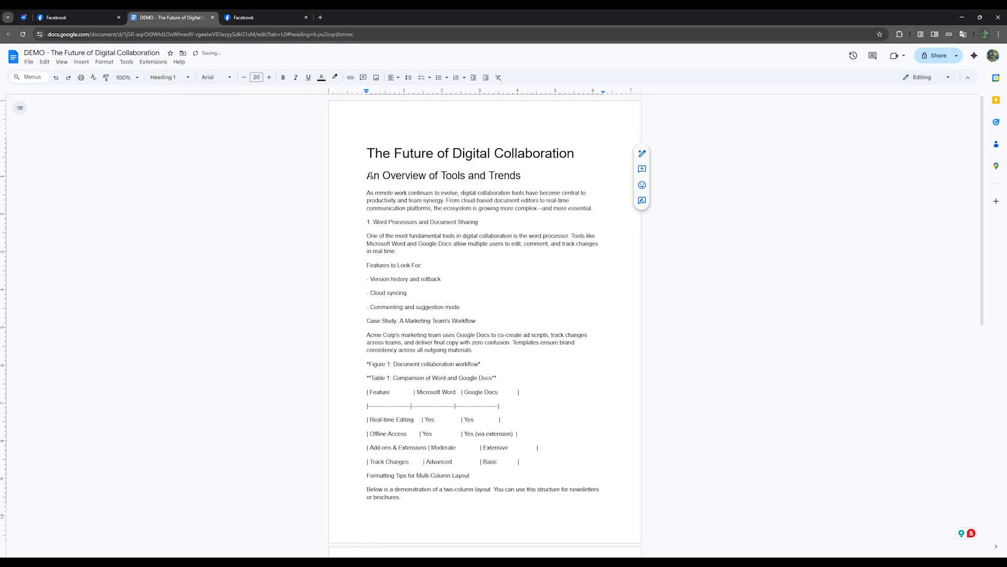
Step: Apply the Heading 2 style to the "1. Word Processors and Document Sharing" line
left_click(407, 222)
left_click(162, 77)
mouse_move(178, 184)
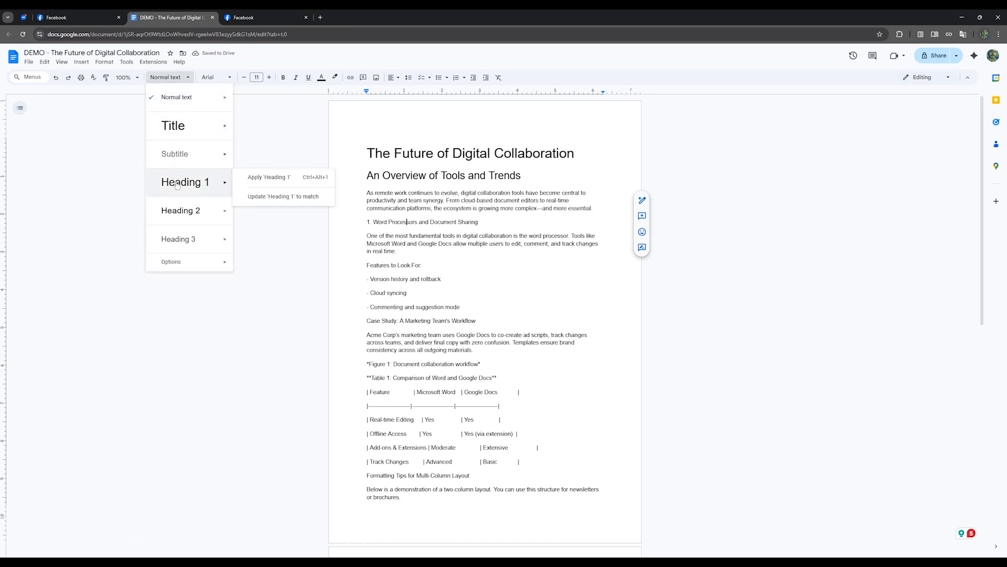
left_click(183, 212)
Step: Apply the Heading 3 style to the "Features to Look For:" line
left_click(394, 272)
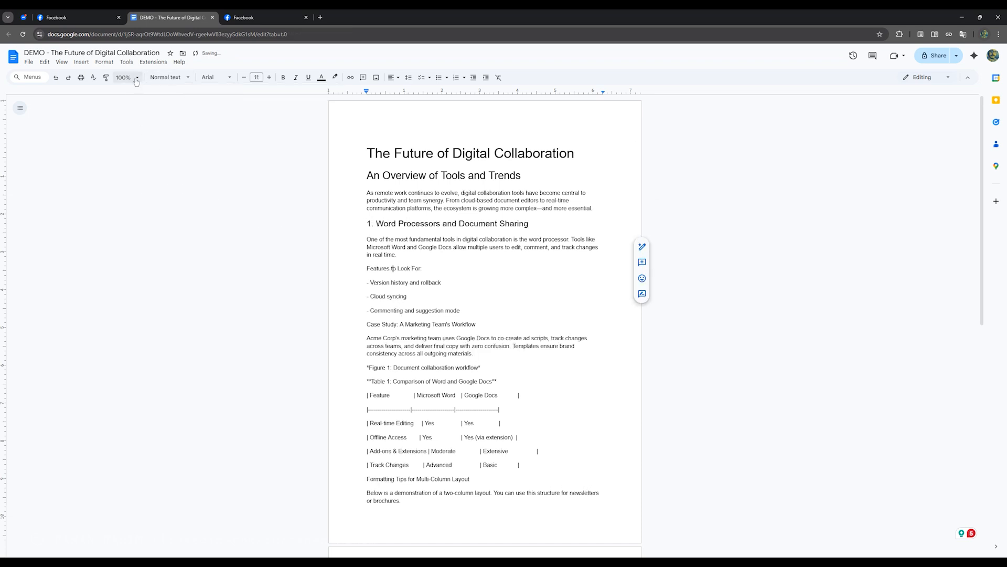
left_click(215, 77)
left_click(173, 78)
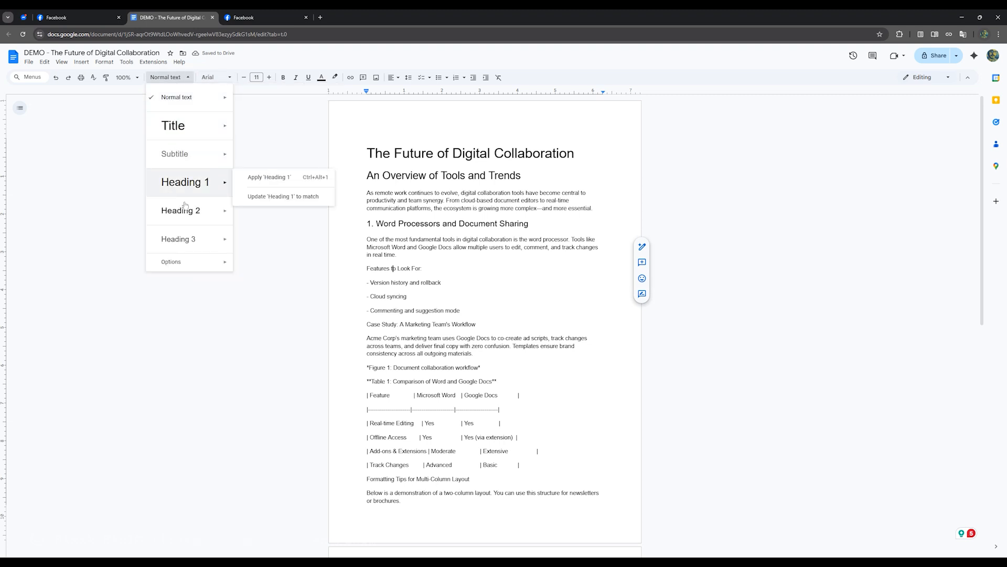
left_click(178, 239)
Step: Select the "1. Word Processors and Document Sharing" heading, and switch to the tutorial document in Word
left_click(438, 220)
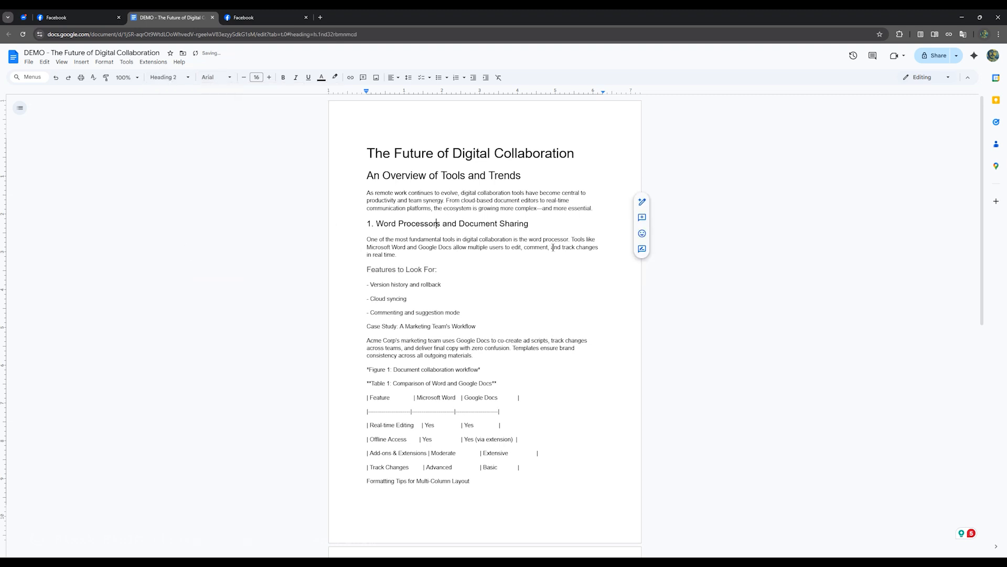
left_click_drag(531, 225, 351, 225)
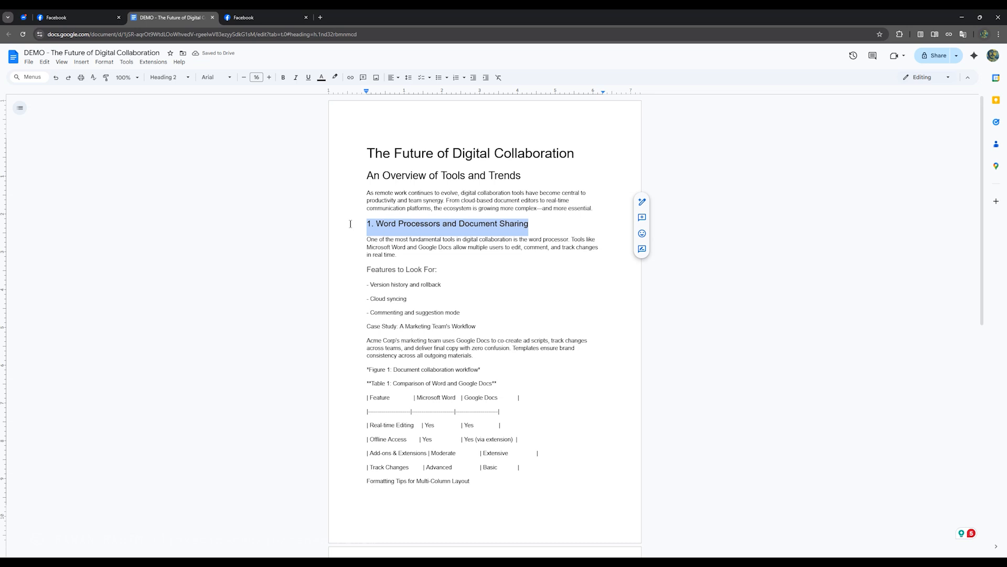
left_click(529, 225)
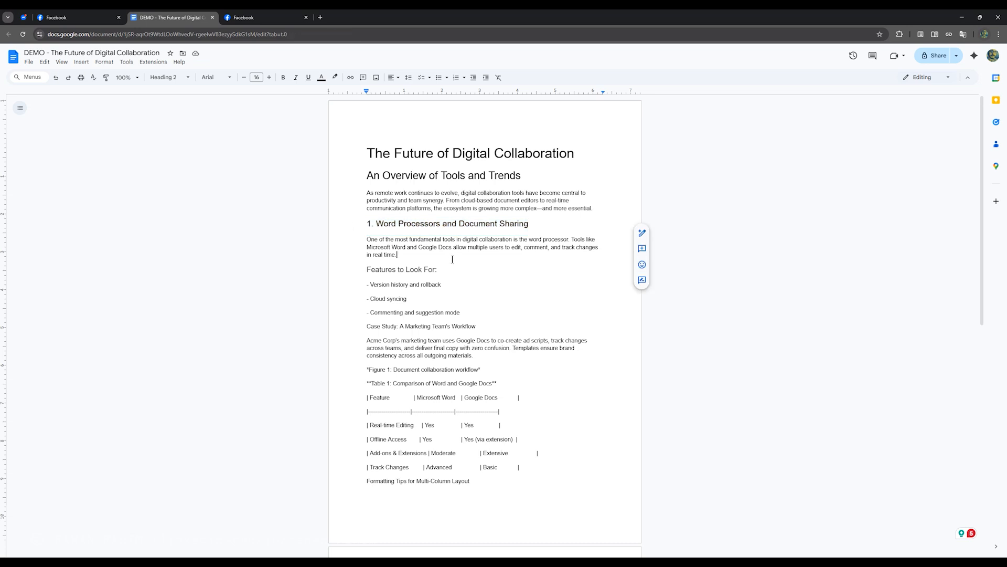
left_click_drag(530, 225, 363, 222)
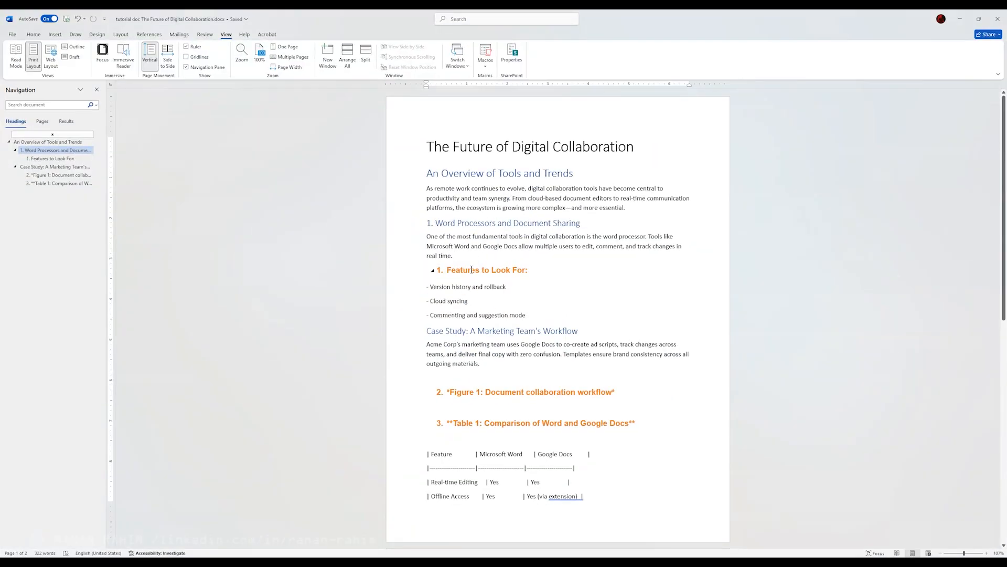
left_click_drag(481, 214, 363, 233)
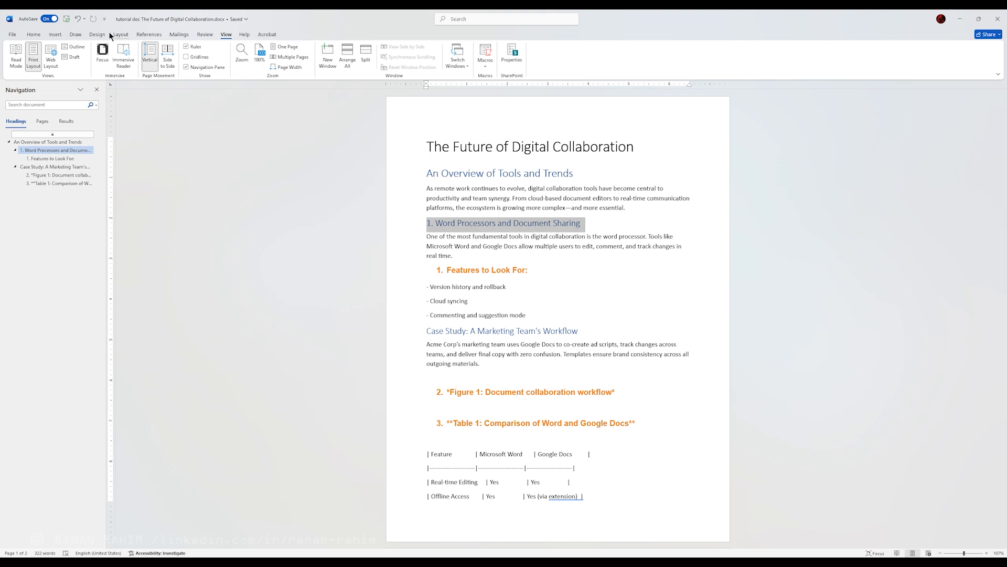
left_click(33, 35)
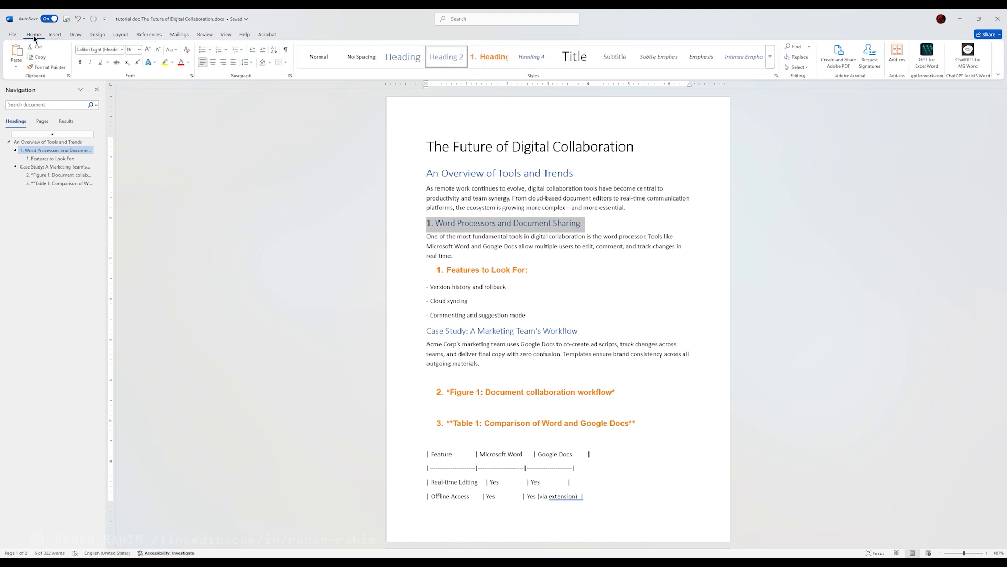
right_click(449, 56)
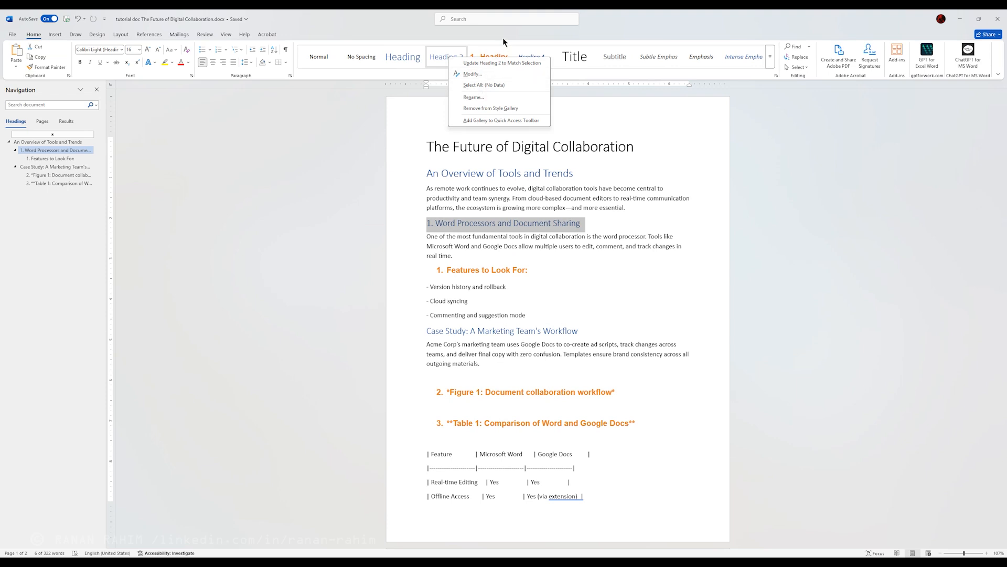
key("Escape")
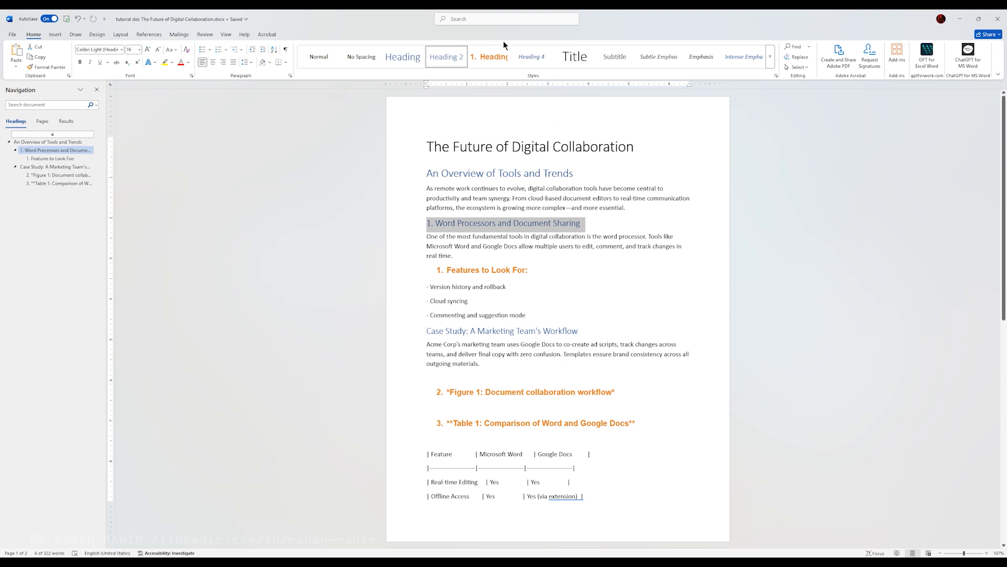
left_click(484, 221)
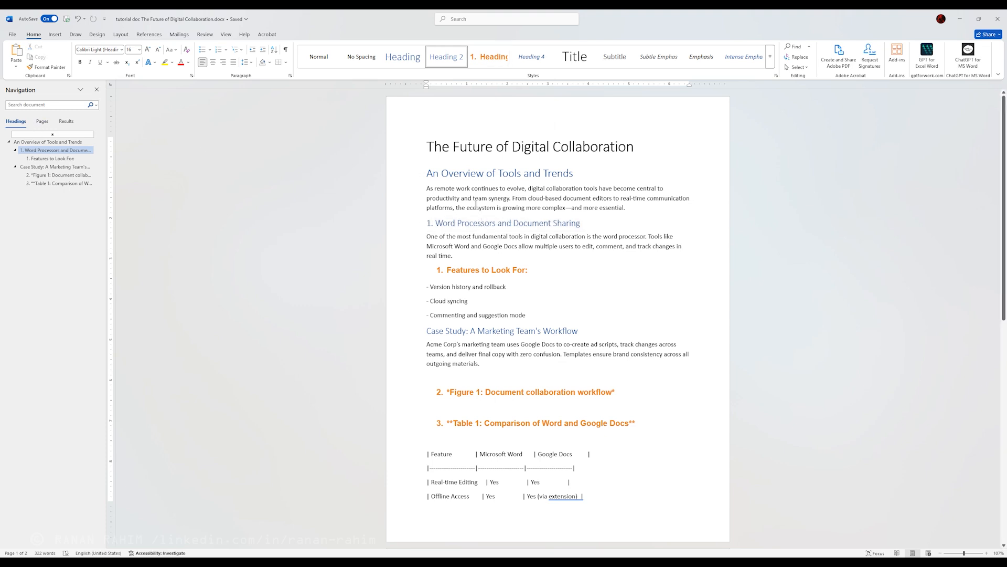
Step: Make the "1. Word Processors and Document Sharing" heading bold and increase its font size to 22
left_click_drag(588, 225, 425, 224)
left_click(431, 209)
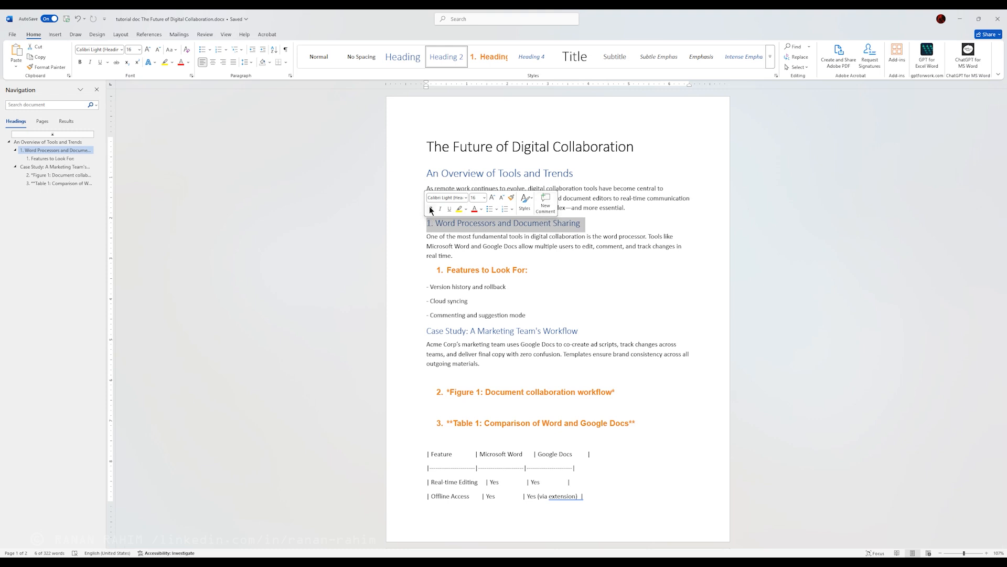
left_click(492, 199)
left_click(492, 199)
left_click(493, 198)
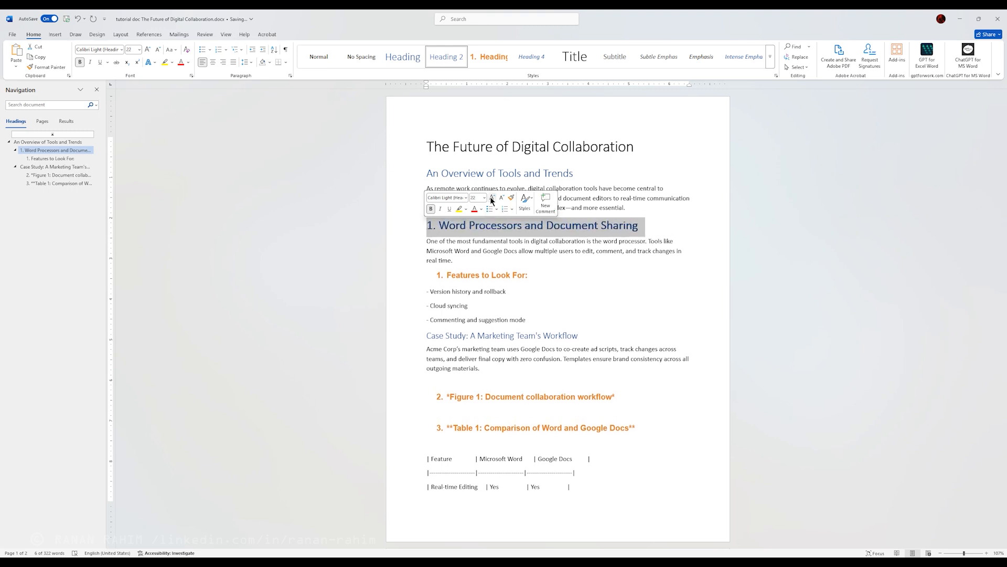
Step: Update the Heading 2 style to match the formatting of the "1. Word Processors and Document Sharing" heading
left_click(536, 226)
left_click_drag(648, 224, 426, 225)
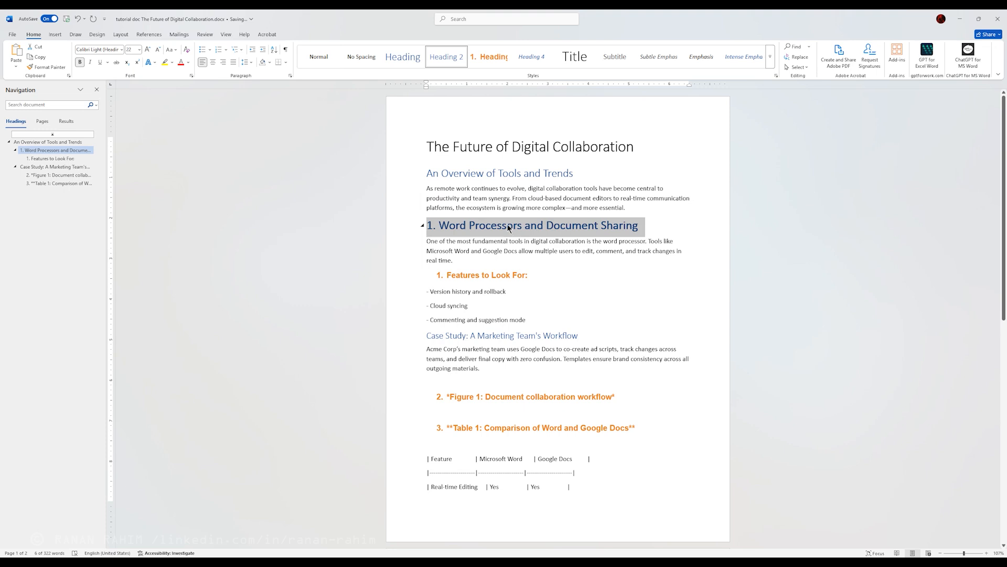
right_click(447, 58)
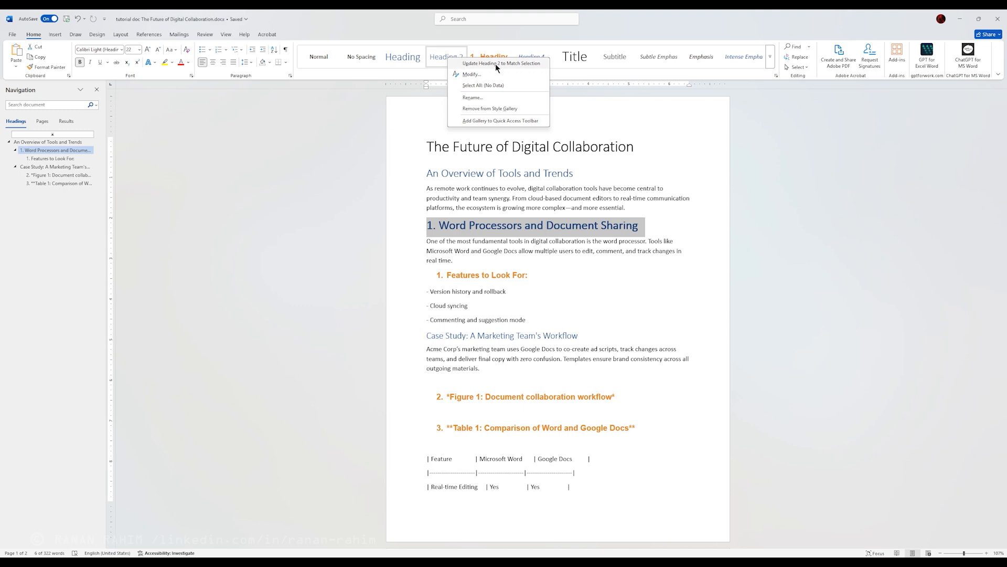
left_click(514, 63)
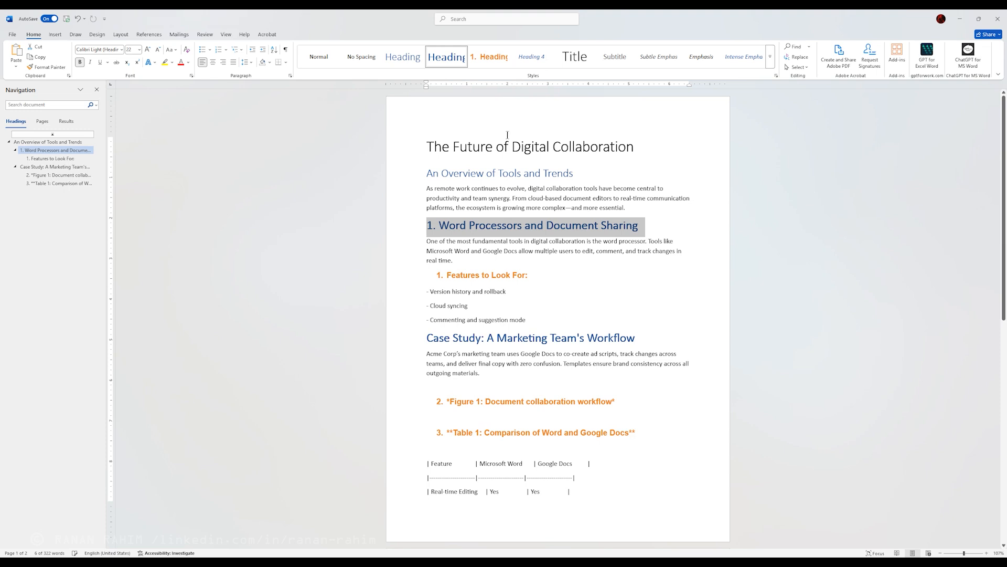
left_click(531, 340)
left_click(555, 366)
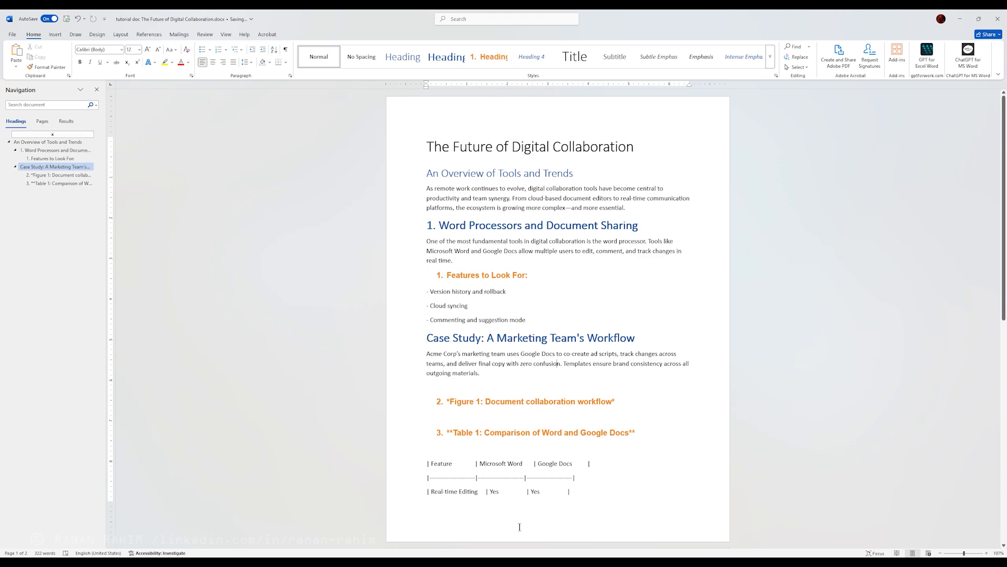
Step: Switch back to the Google Docs document and apply the Heading 1 style to the "Case Study: A Marketing Team's Workflow" line
left_click(513, 560)
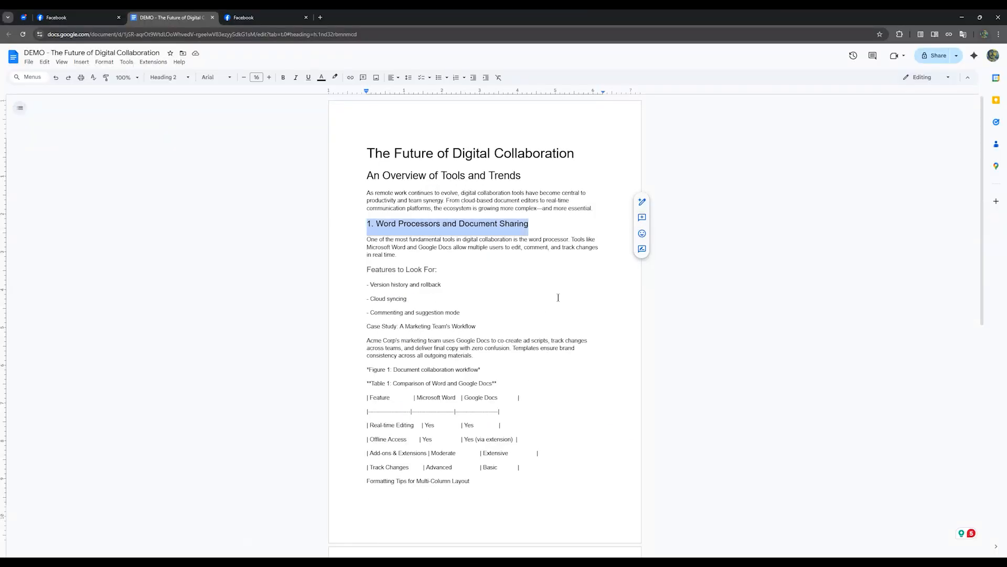
left_click(412, 285)
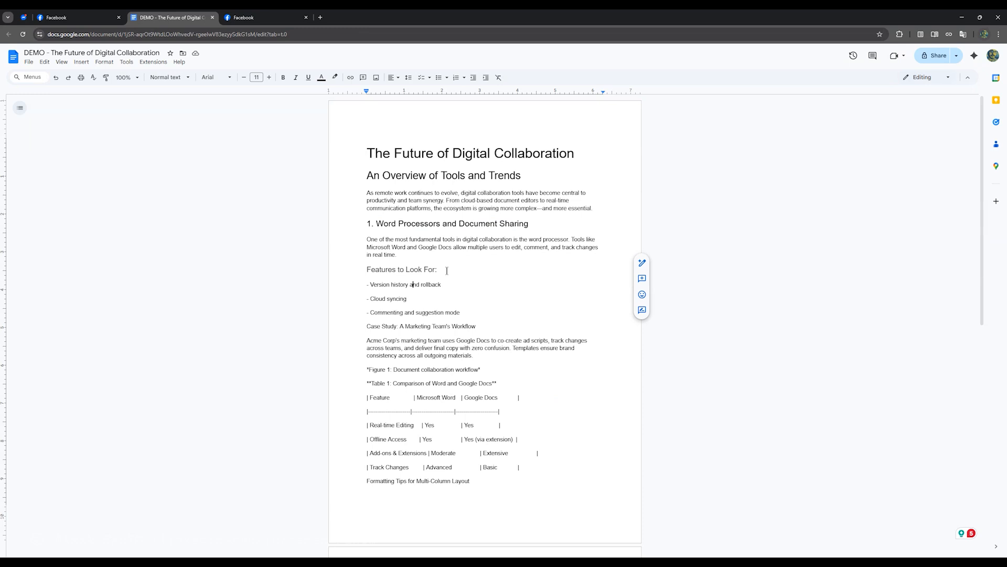
triple_click(447, 271)
left_click(466, 284)
left_click_drag(483, 326, 340, 336)
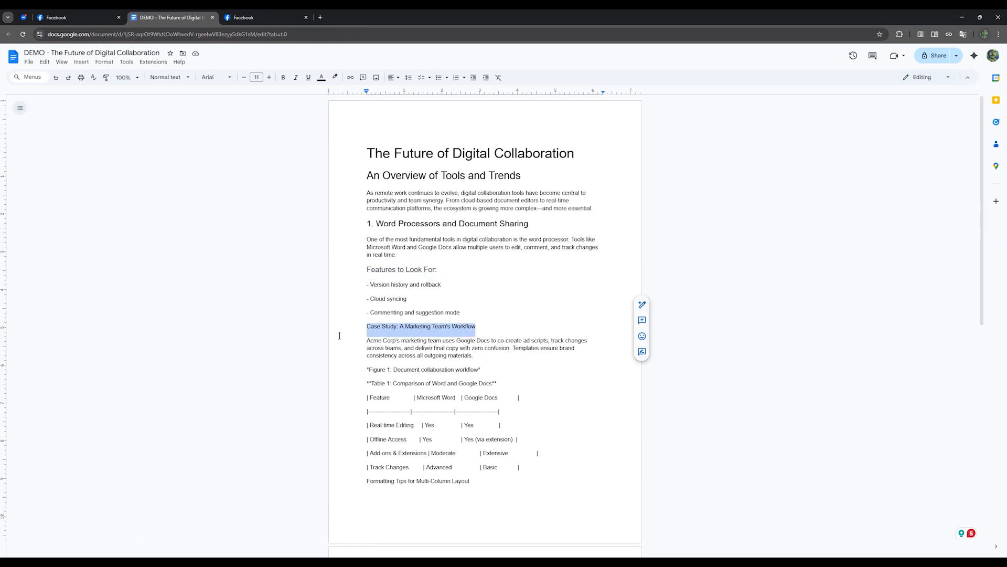
left_click(168, 77)
mouse_move(179, 182)
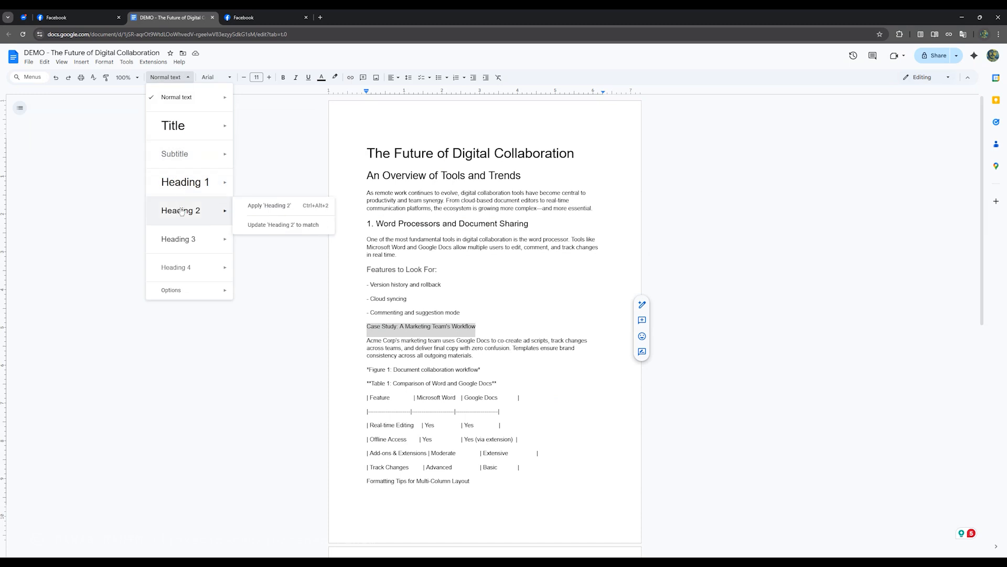
left_click(185, 188)
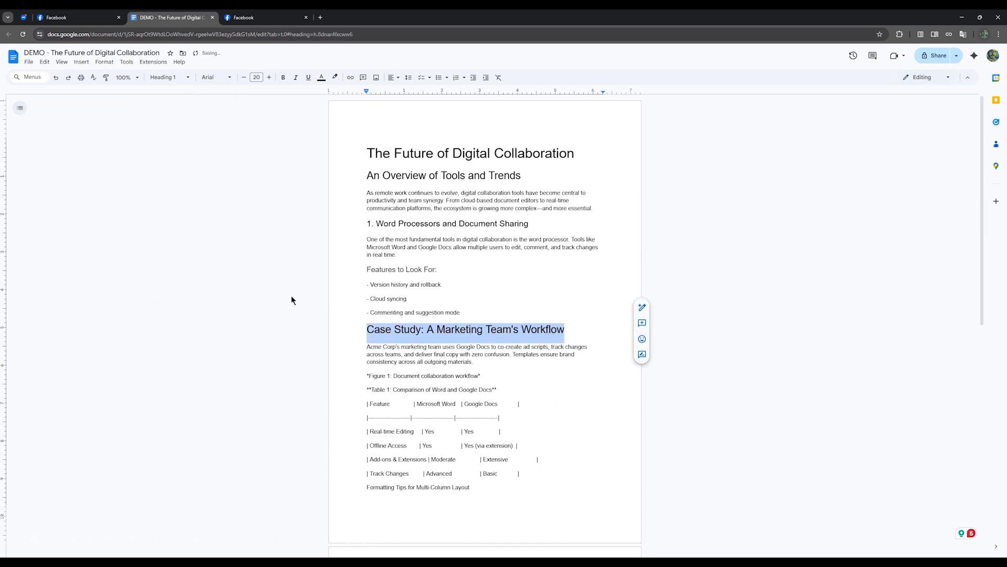
Step: Place the cursor in the "1. Word Processors and Document Sharing" heading
left_click(383, 431)
left_click(477, 389)
left_click(409, 224)
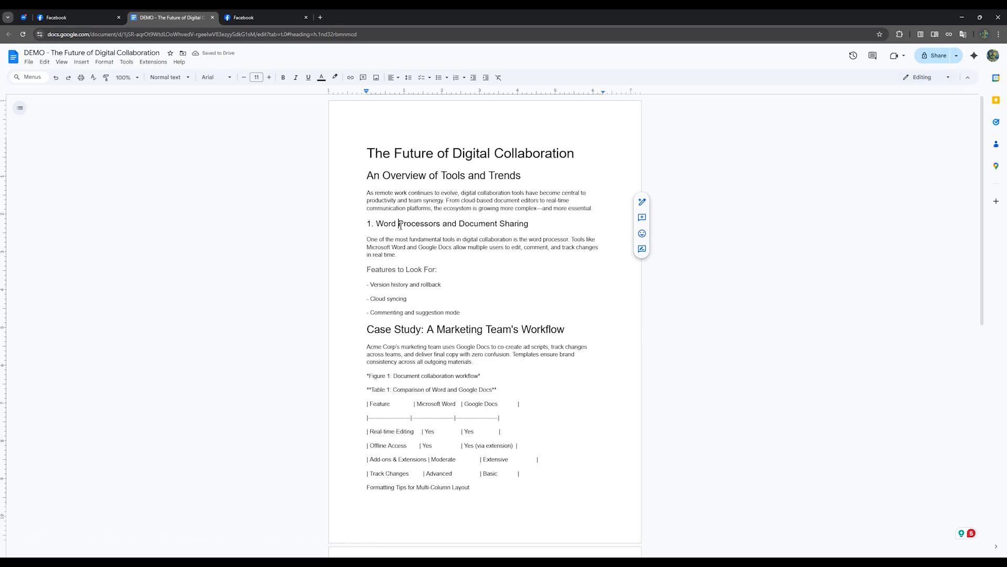